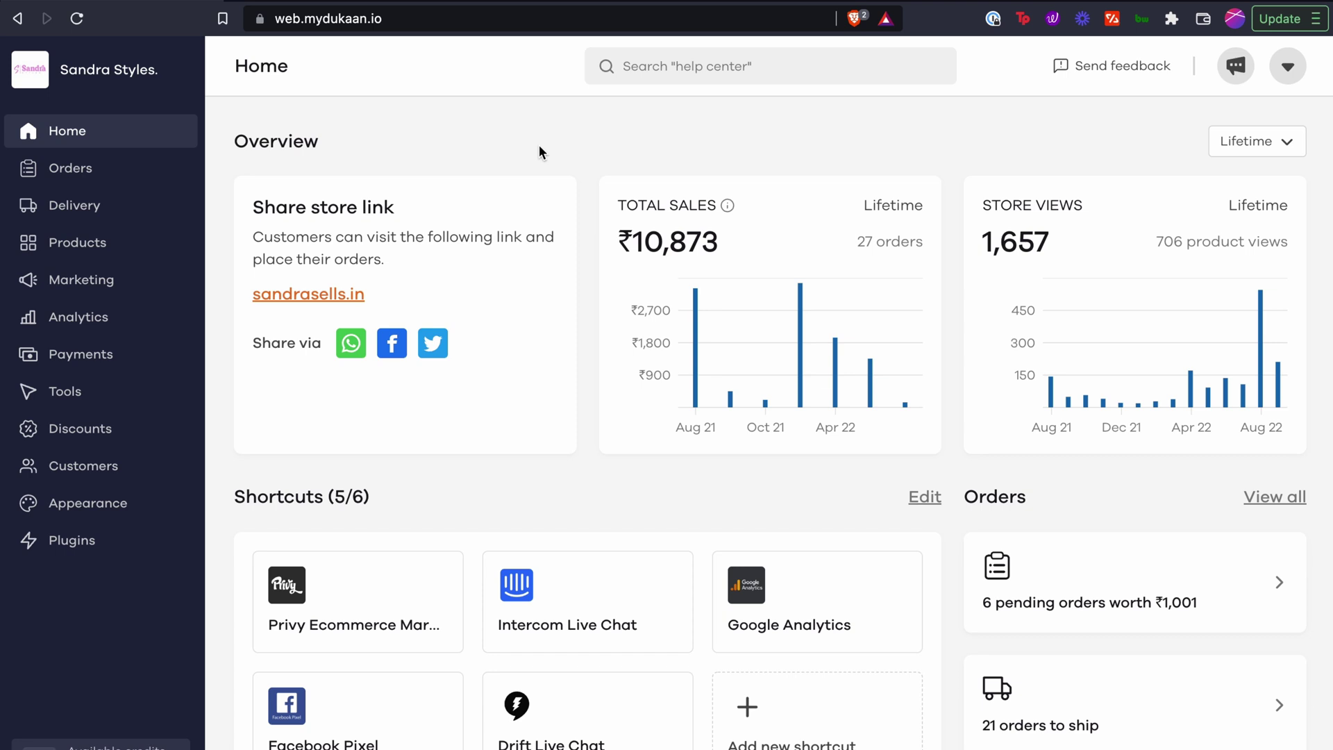
Search the plugin catalogue for 'hellobar', install the Hellobar plugin, and open its settings
{"action": "left_click", "coordinate": [148, 535]}
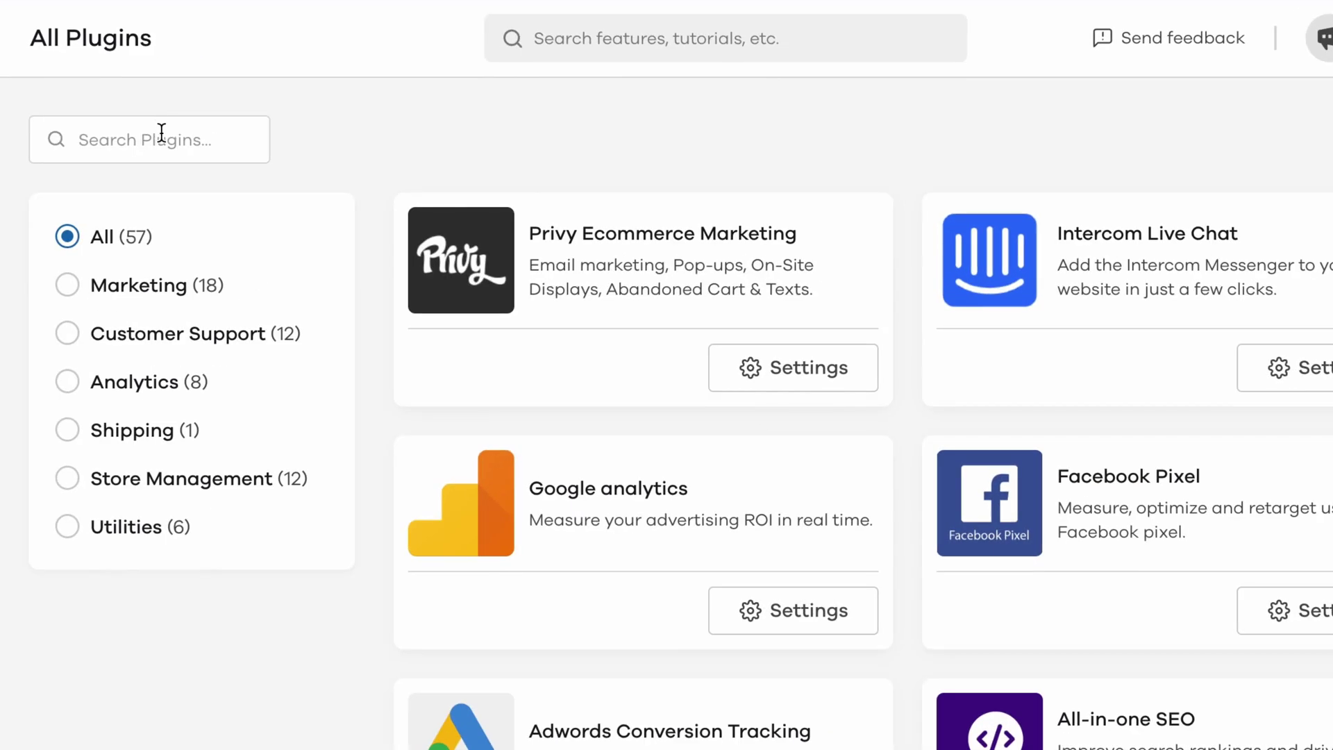
{"action": "left_click", "coordinate": [334, 138]}
{"action": "type", "text": "hellobar"}
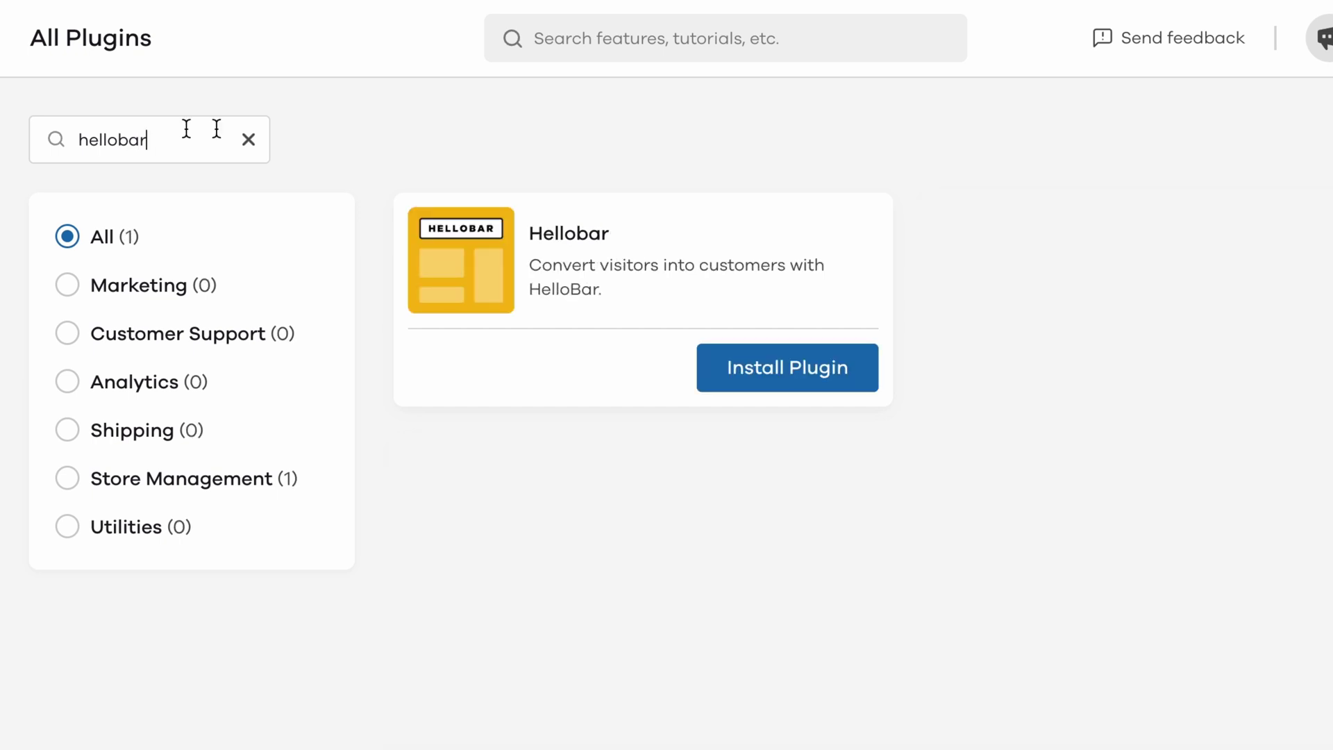
{"action": "left_click", "coordinate": [708, 291]}
{"action": "left_click", "coordinate": [1155, 207]}
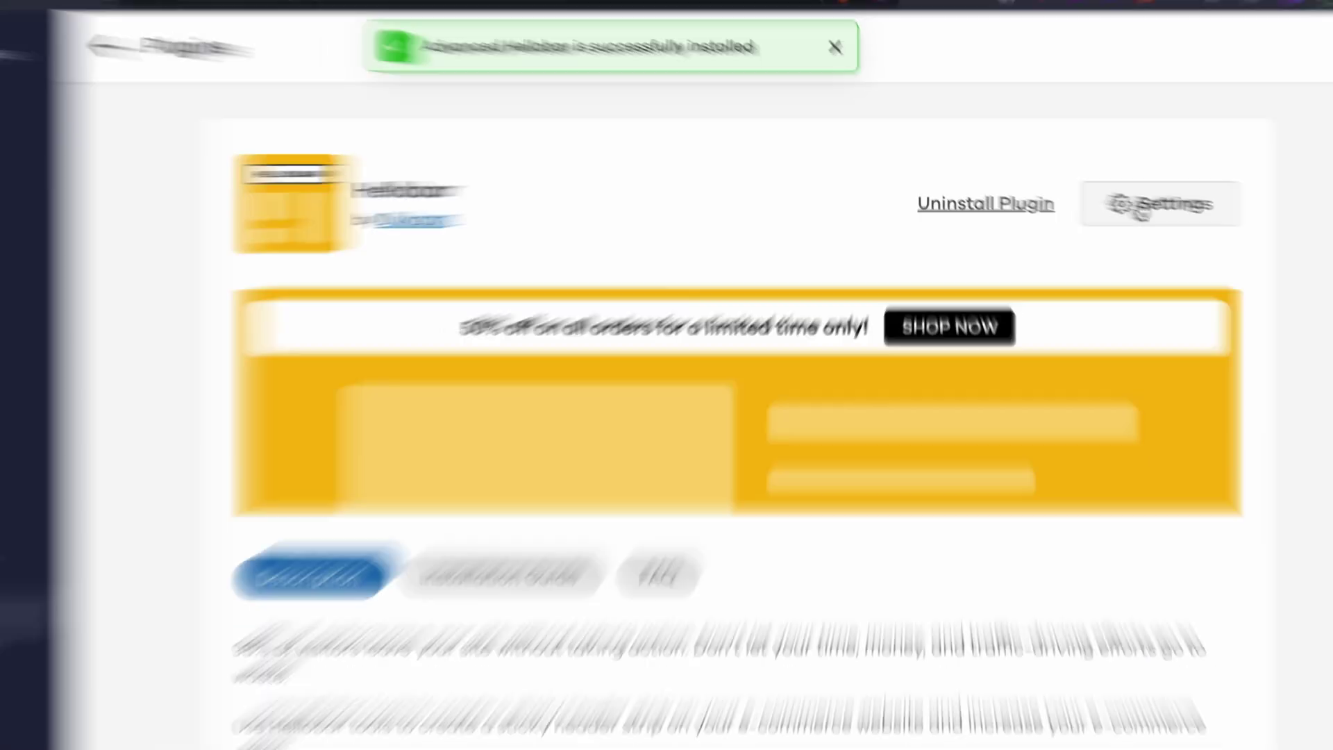
{"action": "left_click", "coordinate": [1159, 208]}
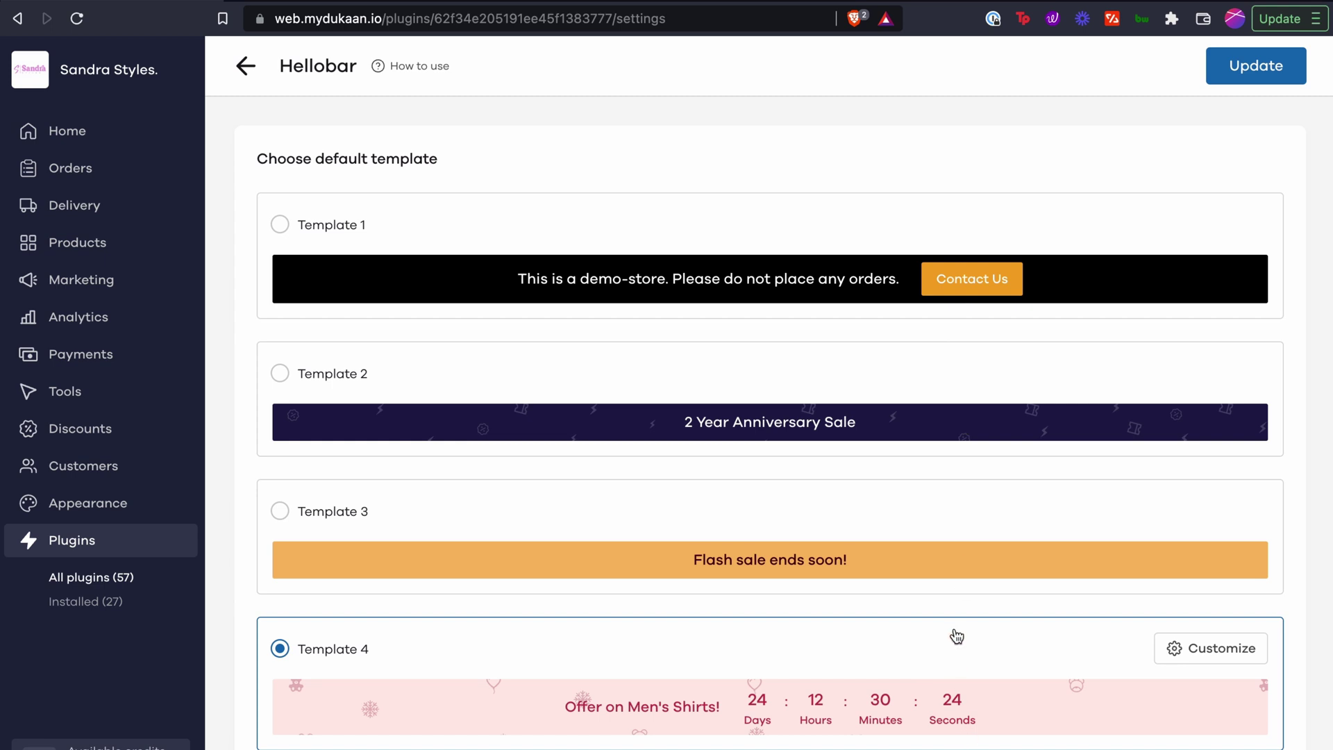
Choose Template 2, the '2 Year Anniversary Sale' bar, as default and open its customization
{"action": "left_click", "coordinate": [948, 374]}
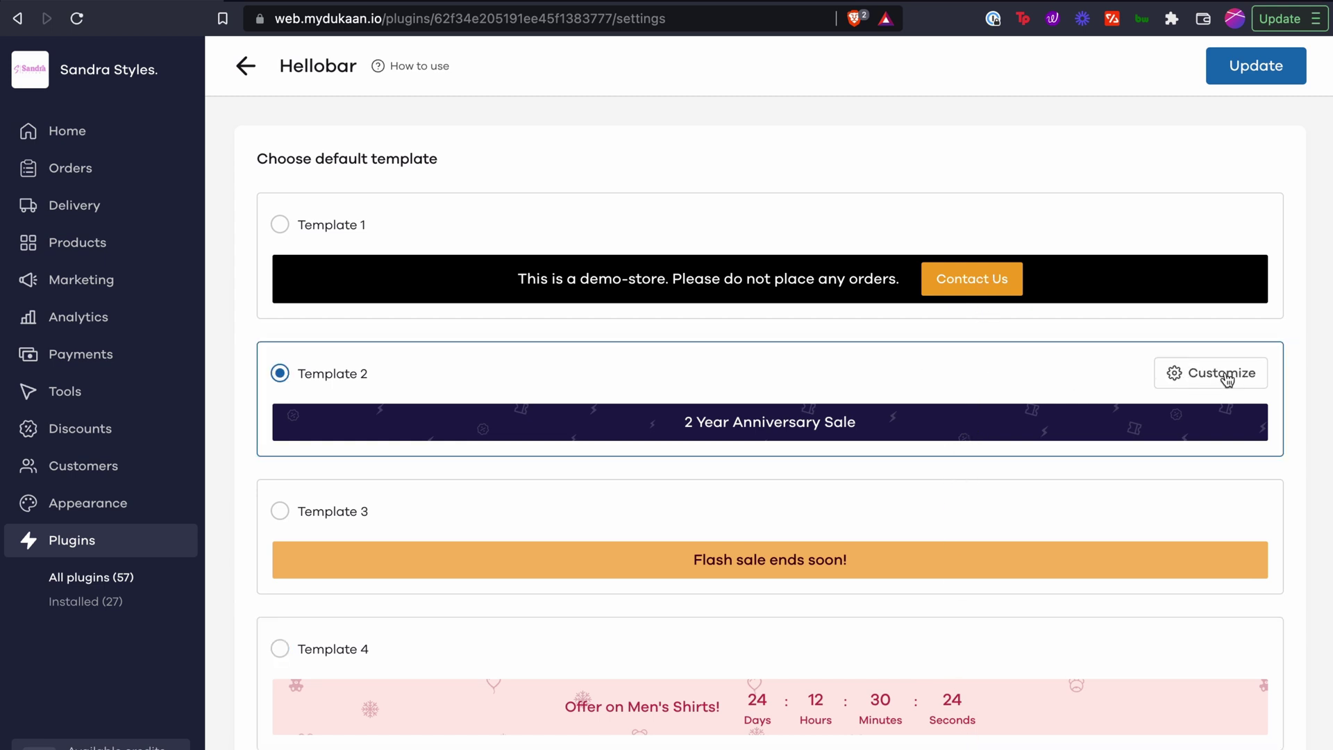
{"action": "left_click", "coordinate": [1226, 378]}
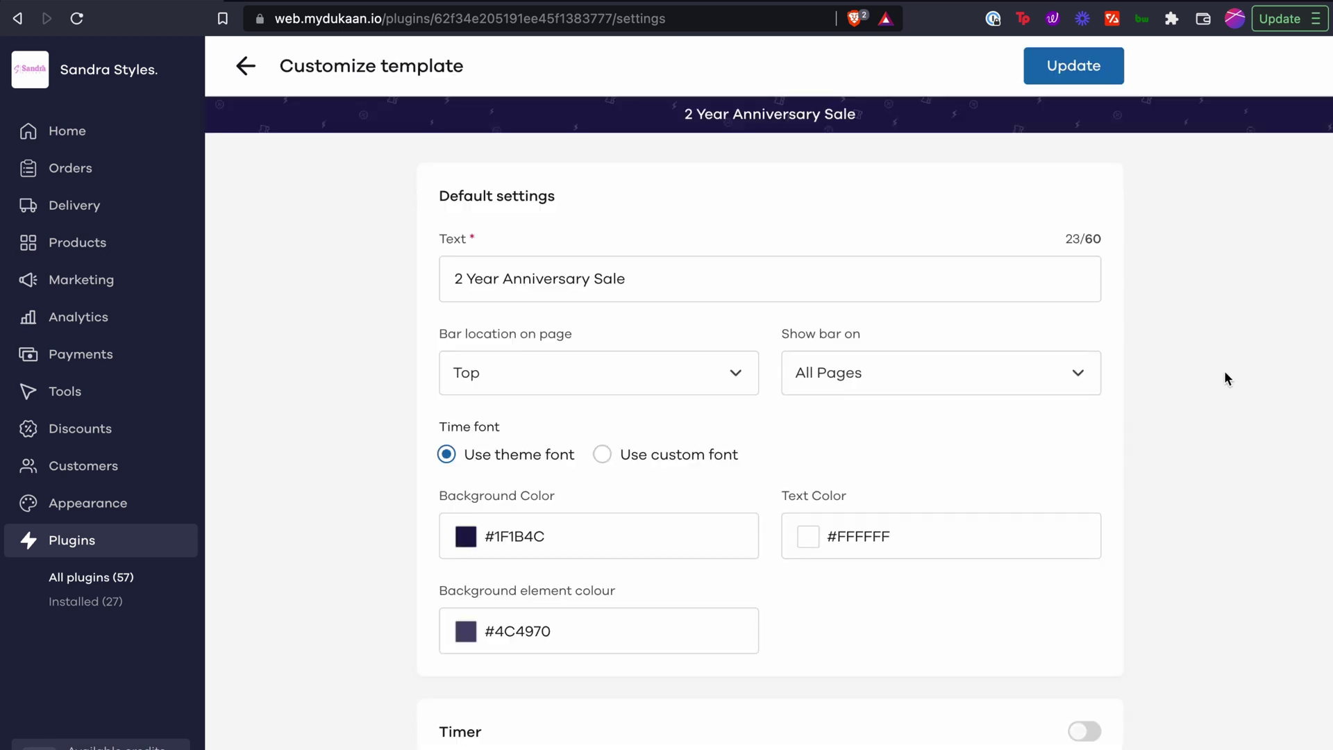
Replace the bar text with "Summer sale for Men's Shirts!"
{"action": "scroll", "coordinate": [1226, 378], "scroll_direction": "down", "scroll_amount": 2}
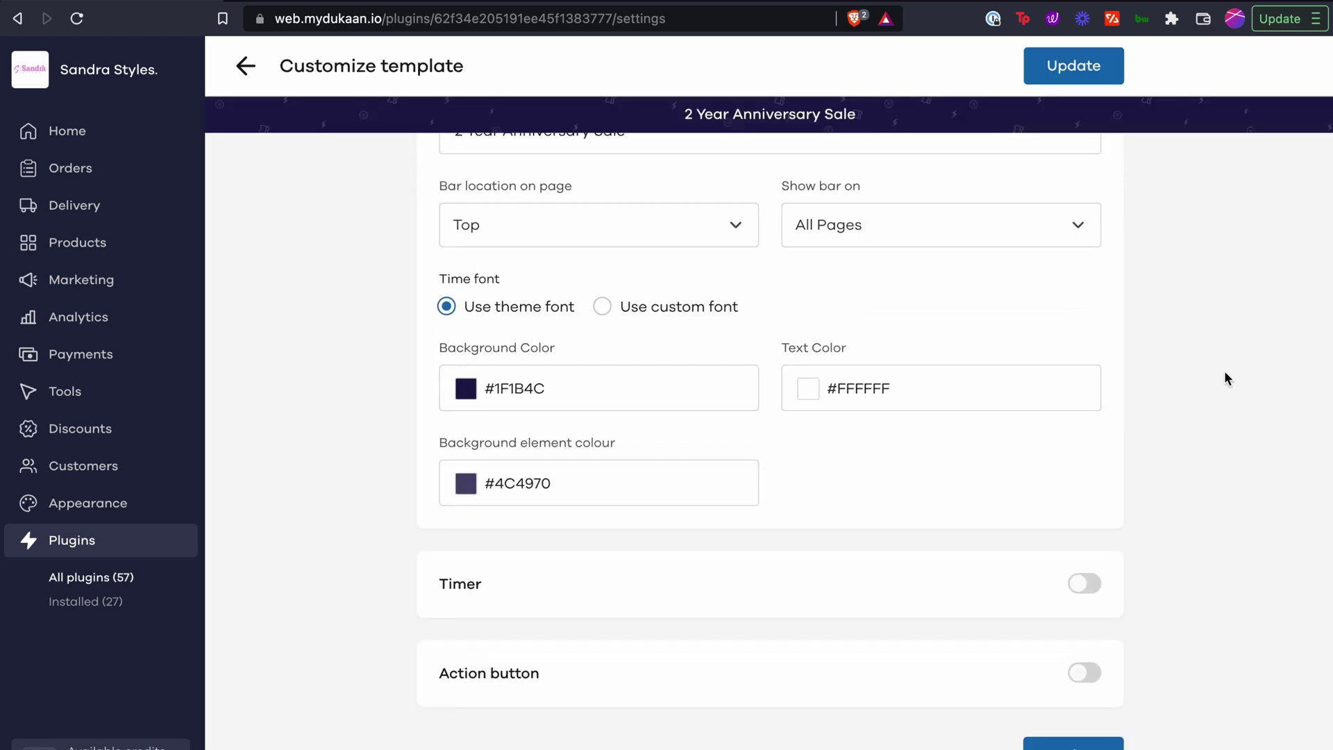
{"action": "scroll", "coordinate": [1226, 378], "scroll_direction": "up", "scroll_amount": 2}
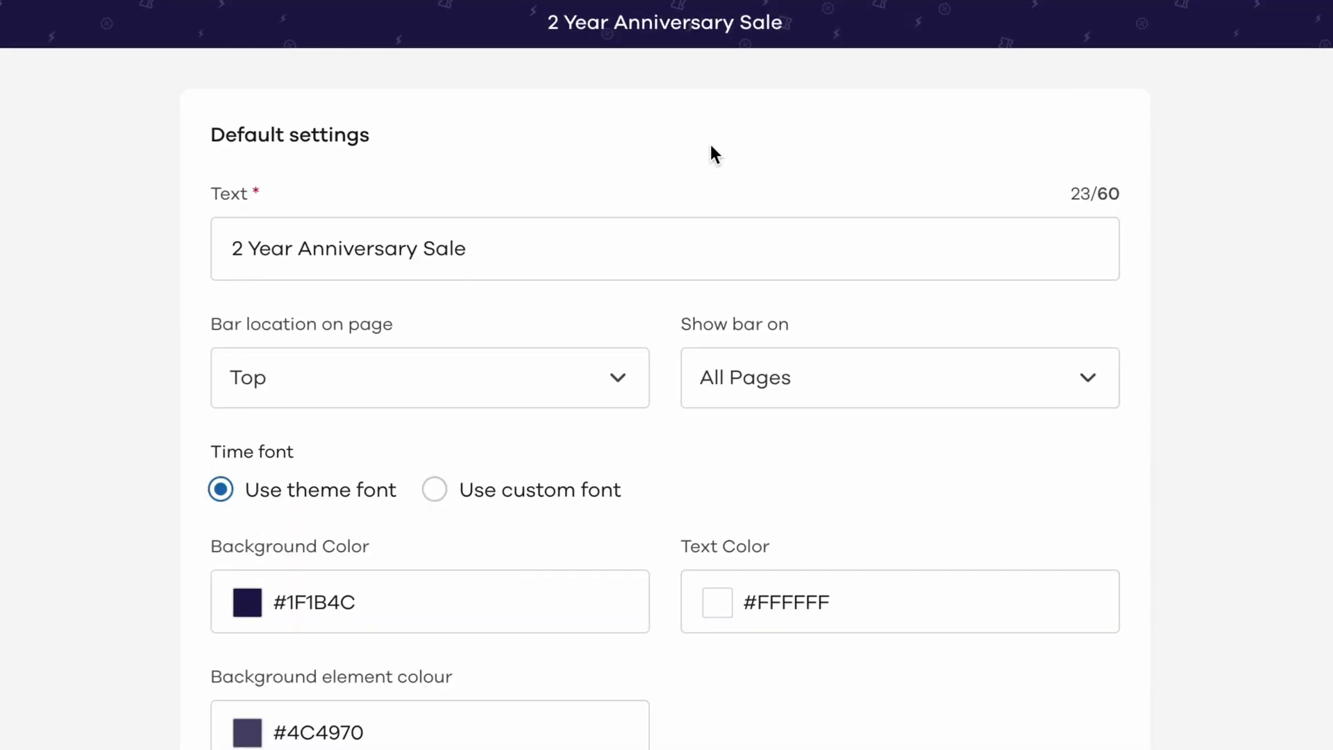
{"action": "left_click", "coordinate": [499, 257]}
{"action": "key", "text": "ctrl+a"}
{"action": "type", "text": "Summer "}
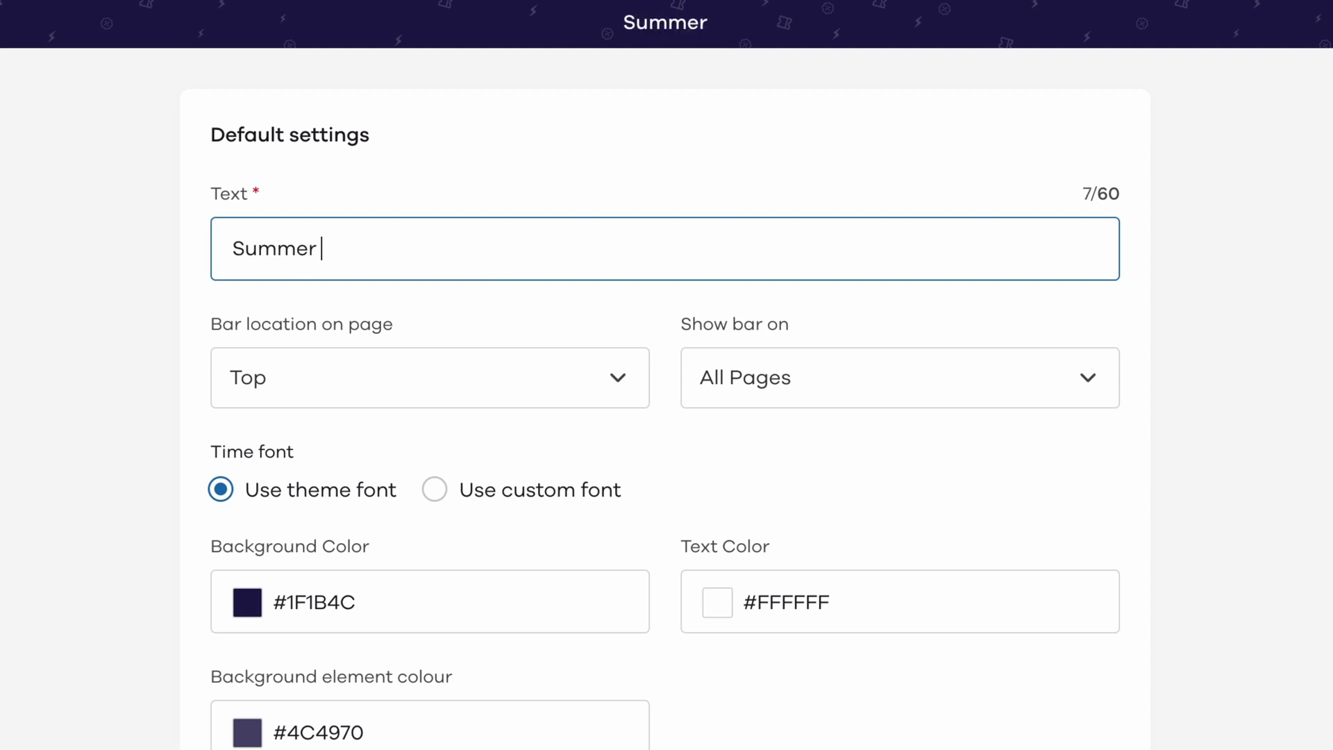
{"action": "type", "text": "sale for Men'"}
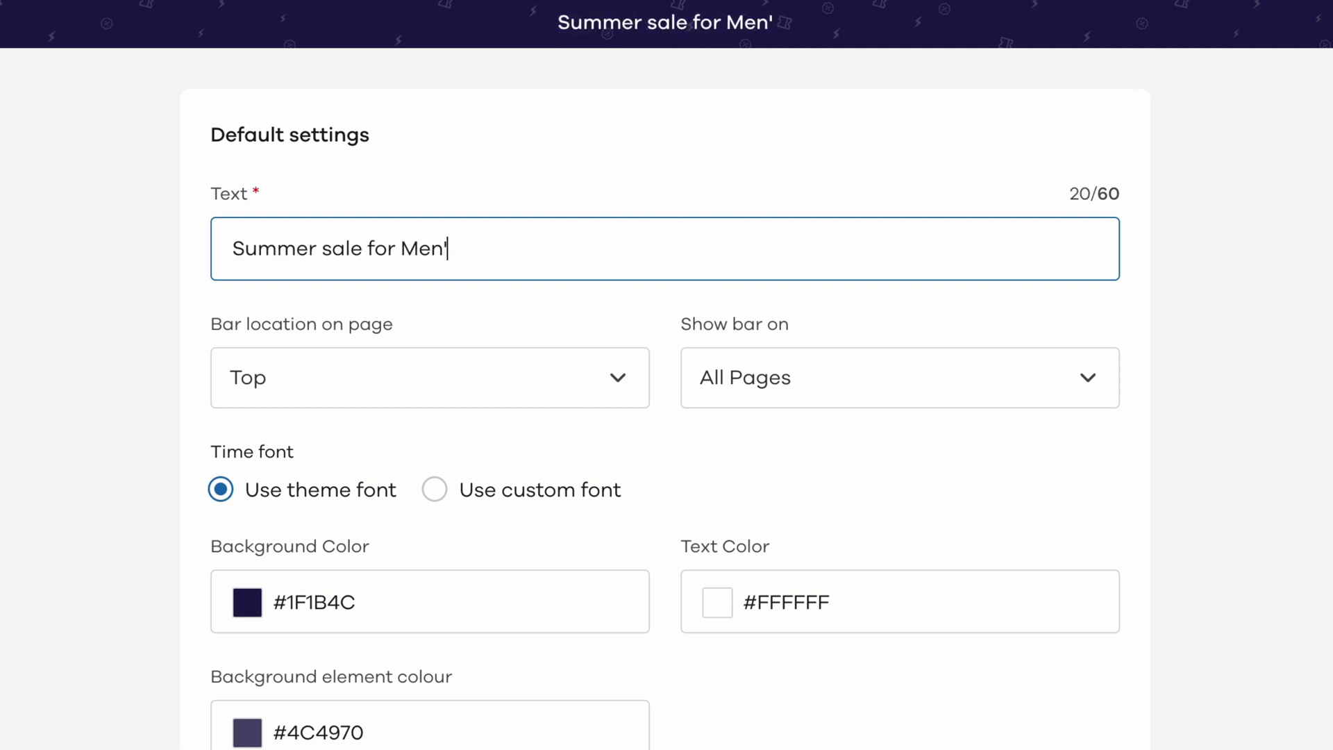
{"action": "type", "text": "s Shirts!"}
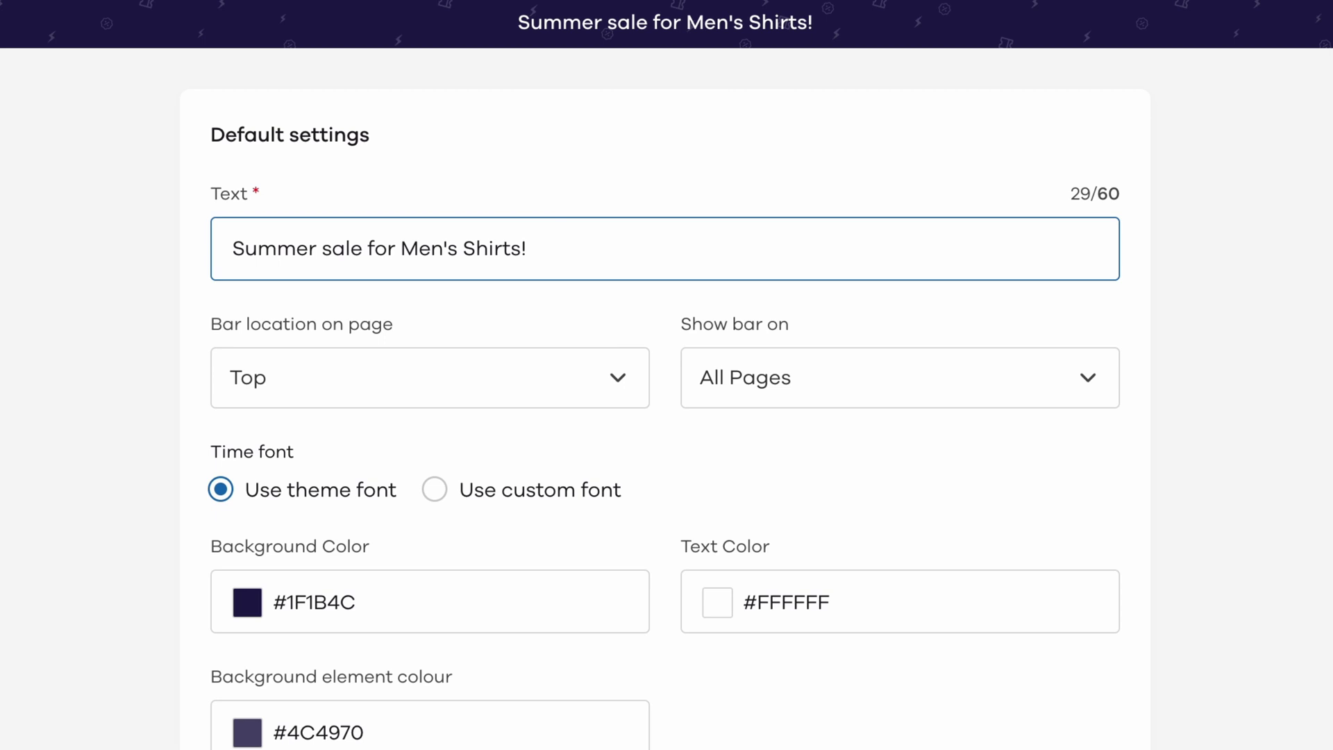
Confirm the bar sits at the Top and shows on All Pages
{"action": "left_click", "coordinate": [501, 397]}
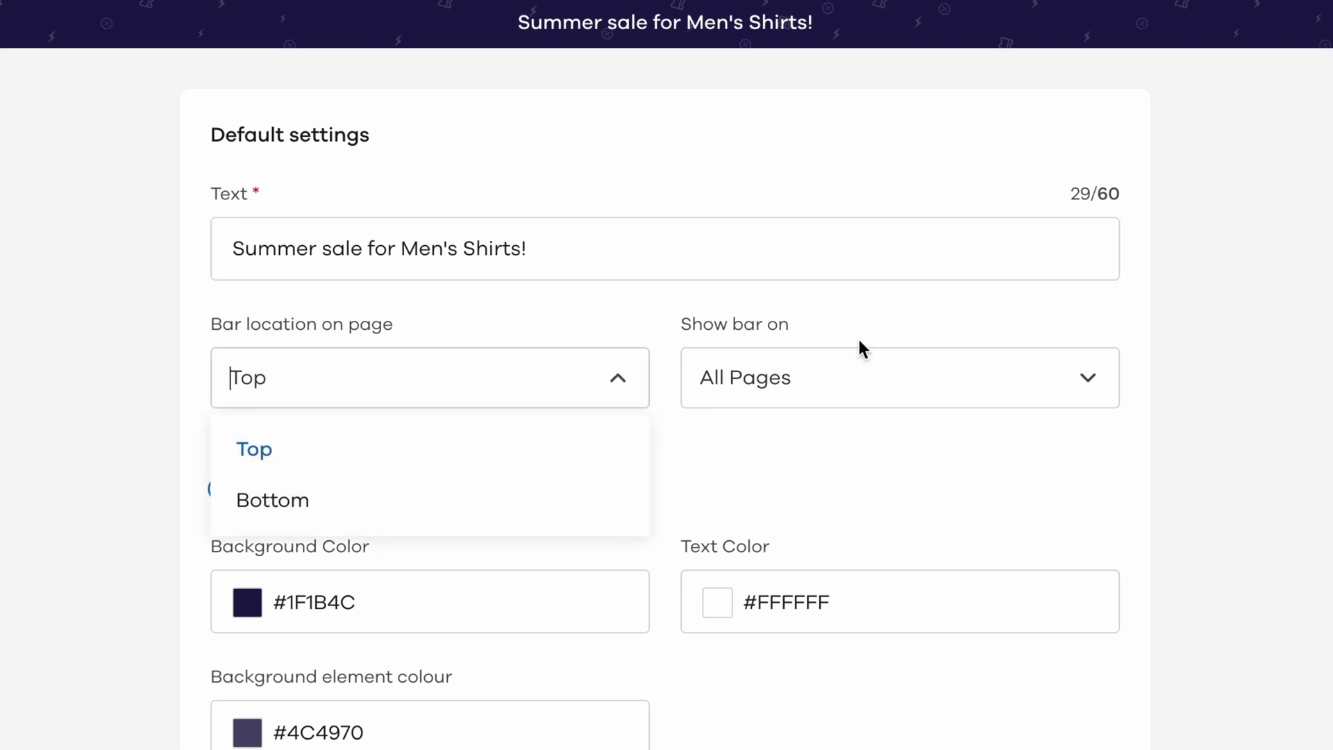
{"action": "left_click", "coordinate": [905, 374]}
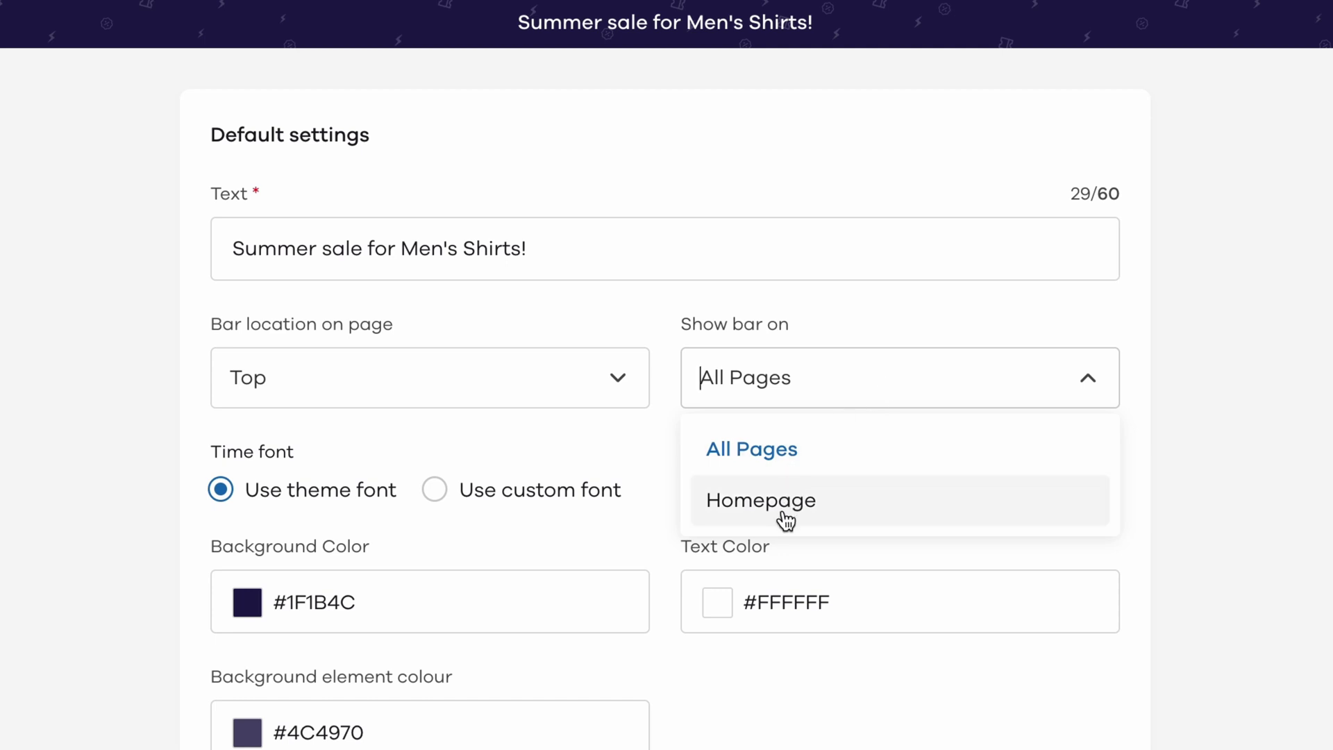
{"action": "left_click", "coordinate": [654, 431]}
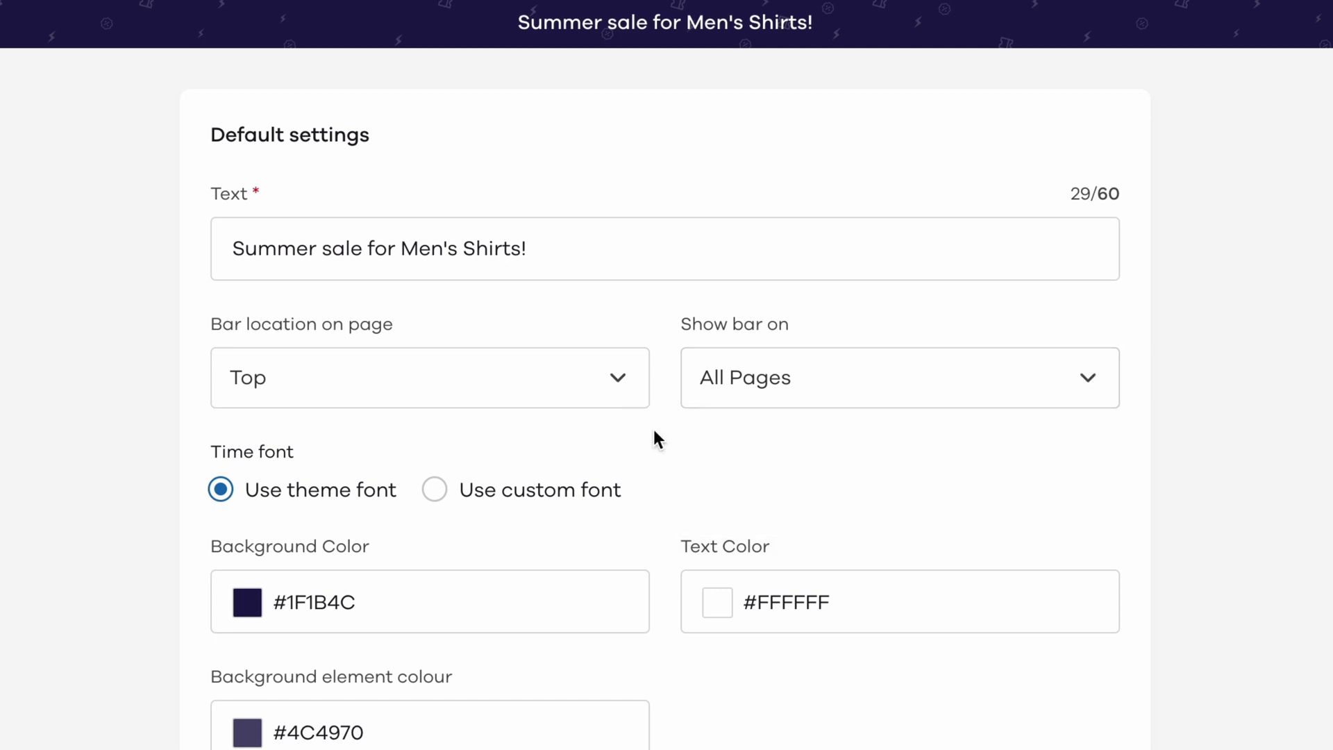
{"action": "scroll", "coordinate": [653, 429], "scroll_direction": "down", "scroll_amount": 1}
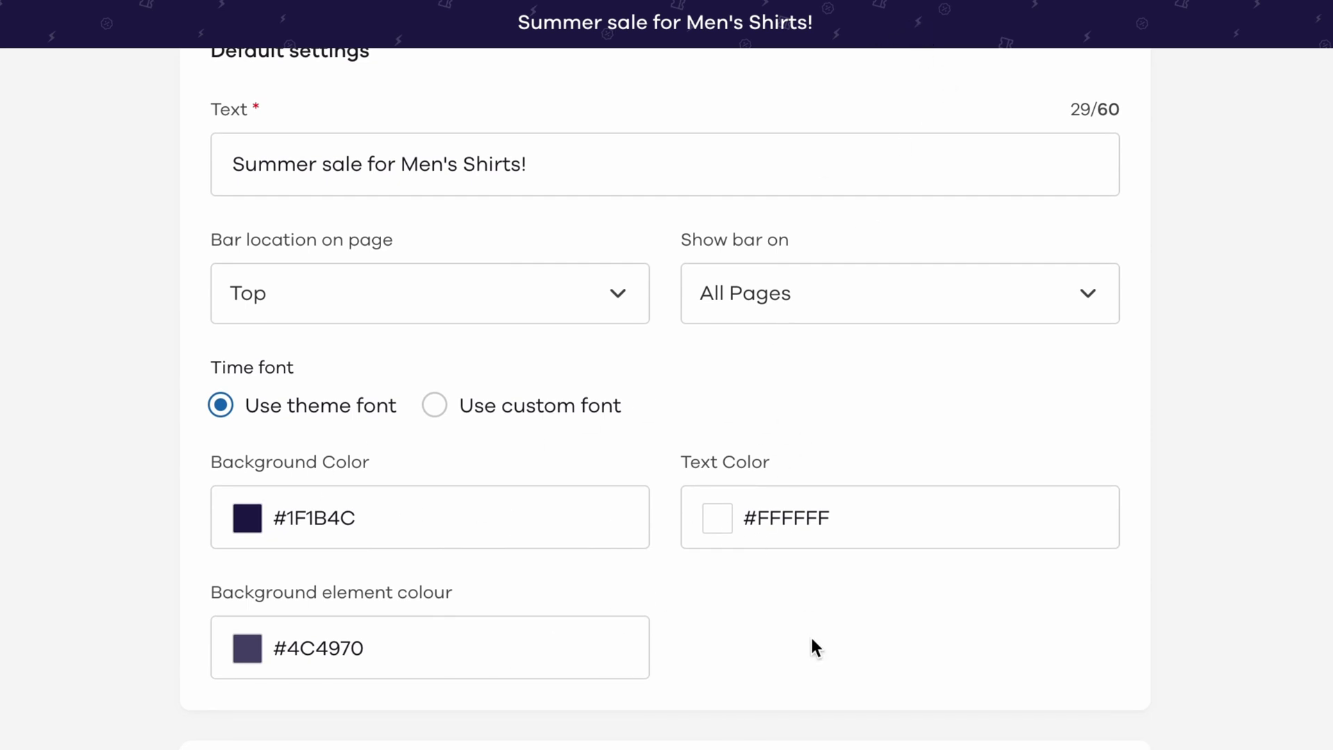
{"action": "scroll", "coordinate": [812, 640], "scroll_direction": "down", "scroll_amount": 2}
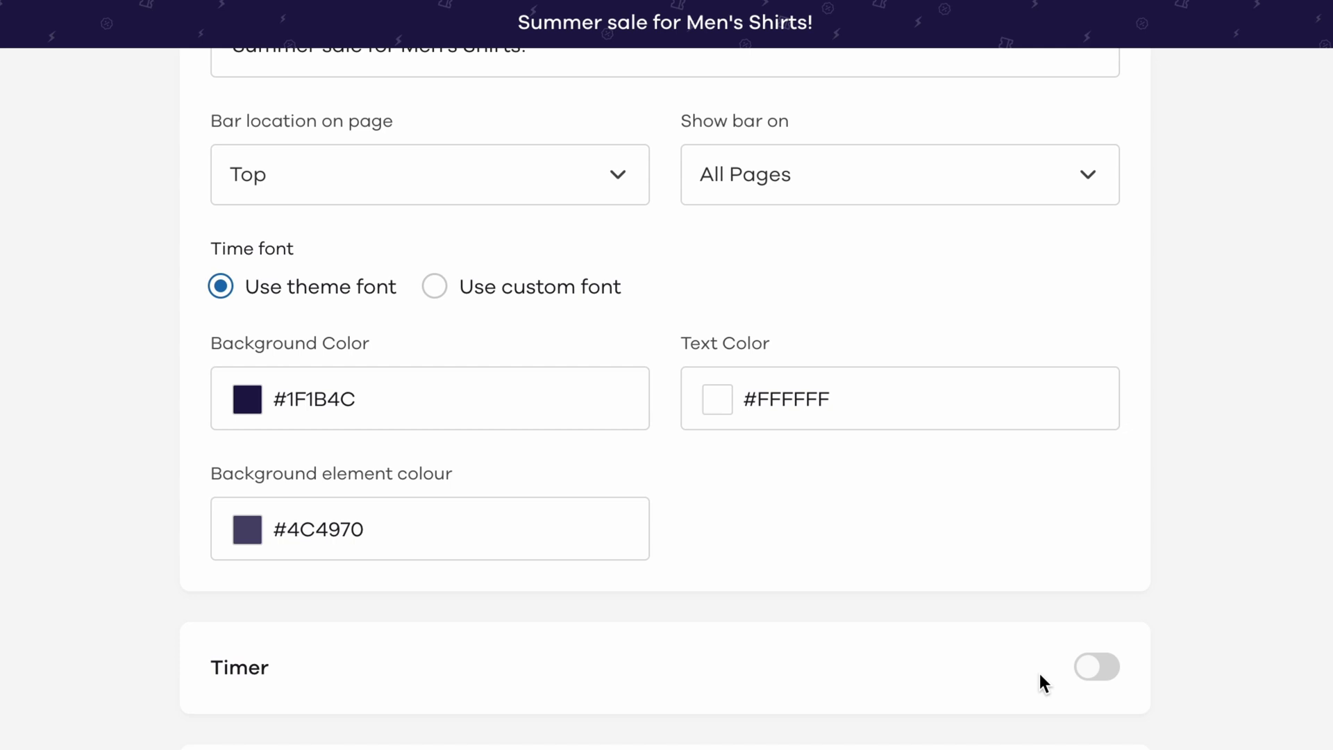
Turn on the countdown timer and try a daily window from 09:00 AM to 09:00 PM
{"action": "left_click", "coordinate": [1097, 672]}
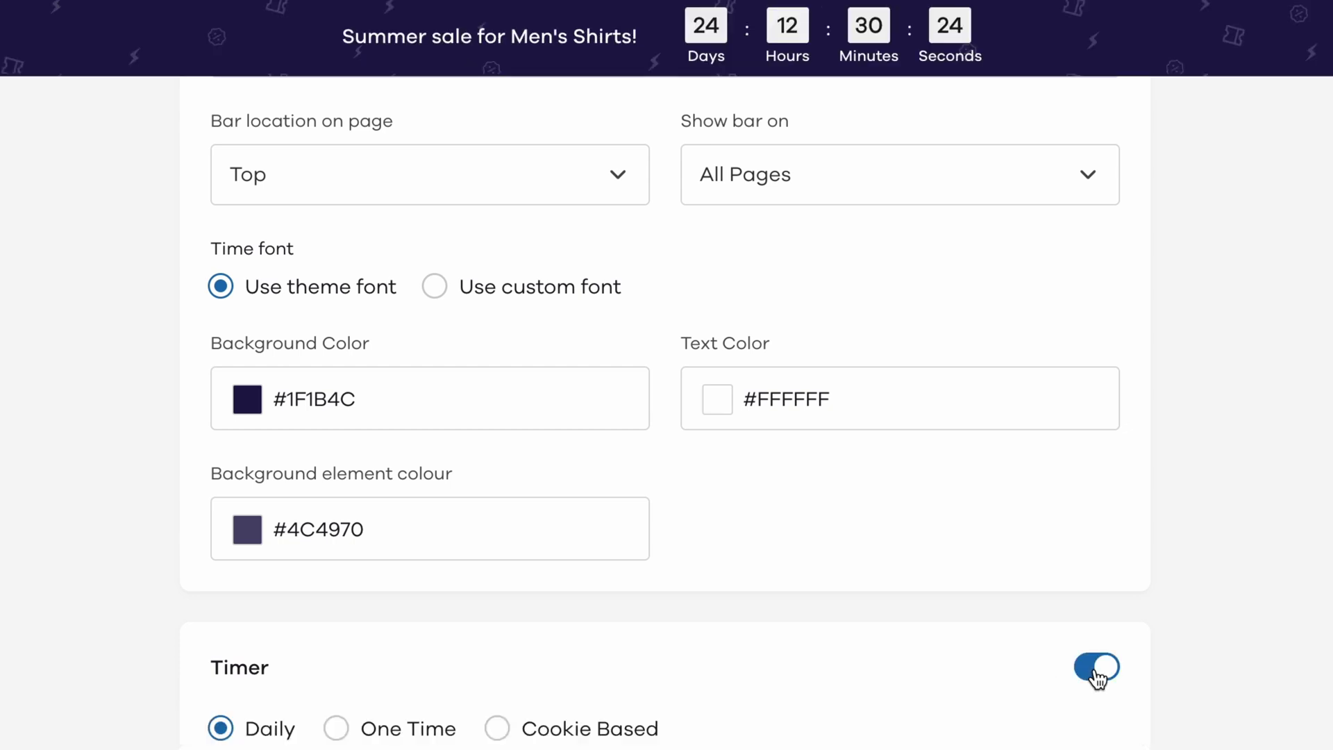
{"action": "scroll", "coordinate": [665, 417], "scroll_direction": "down", "scroll_amount": 6}
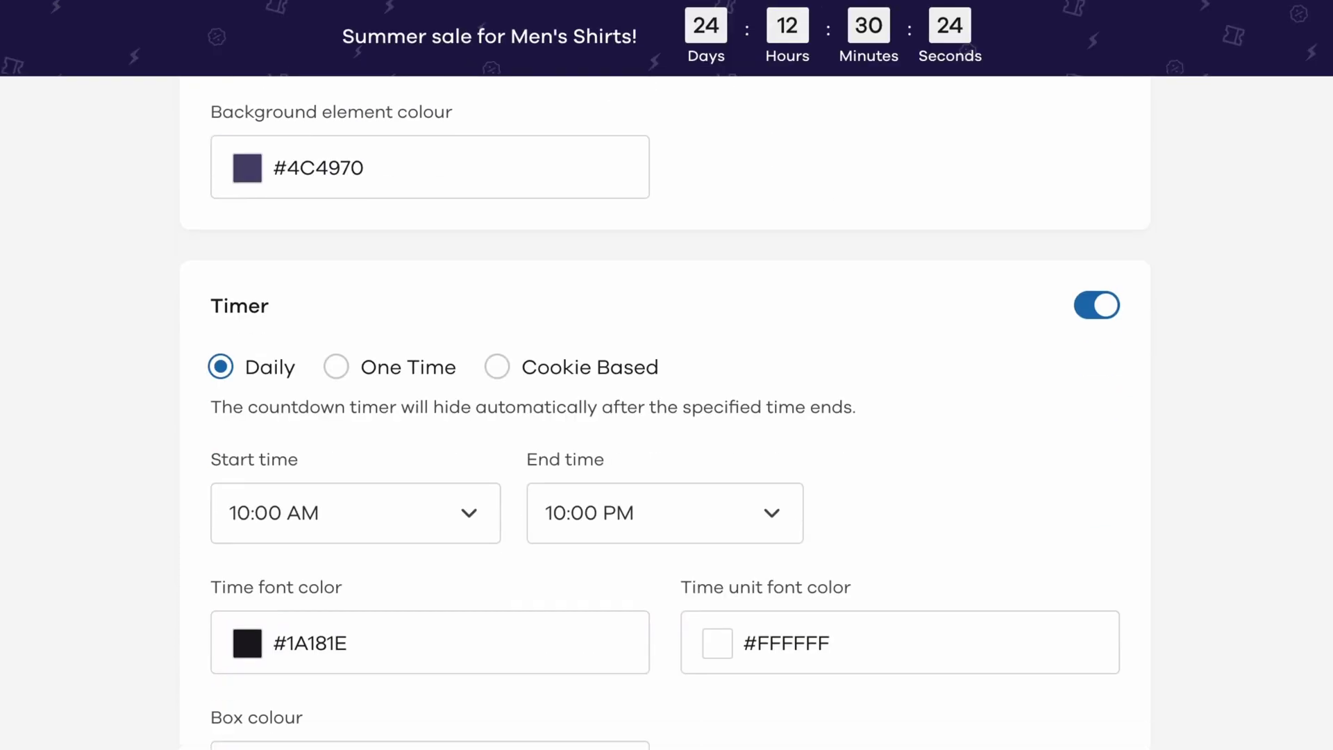
{"action": "scroll", "coordinate": [665, 416], "scroll_direction": "down", "scroll_amount": 1}
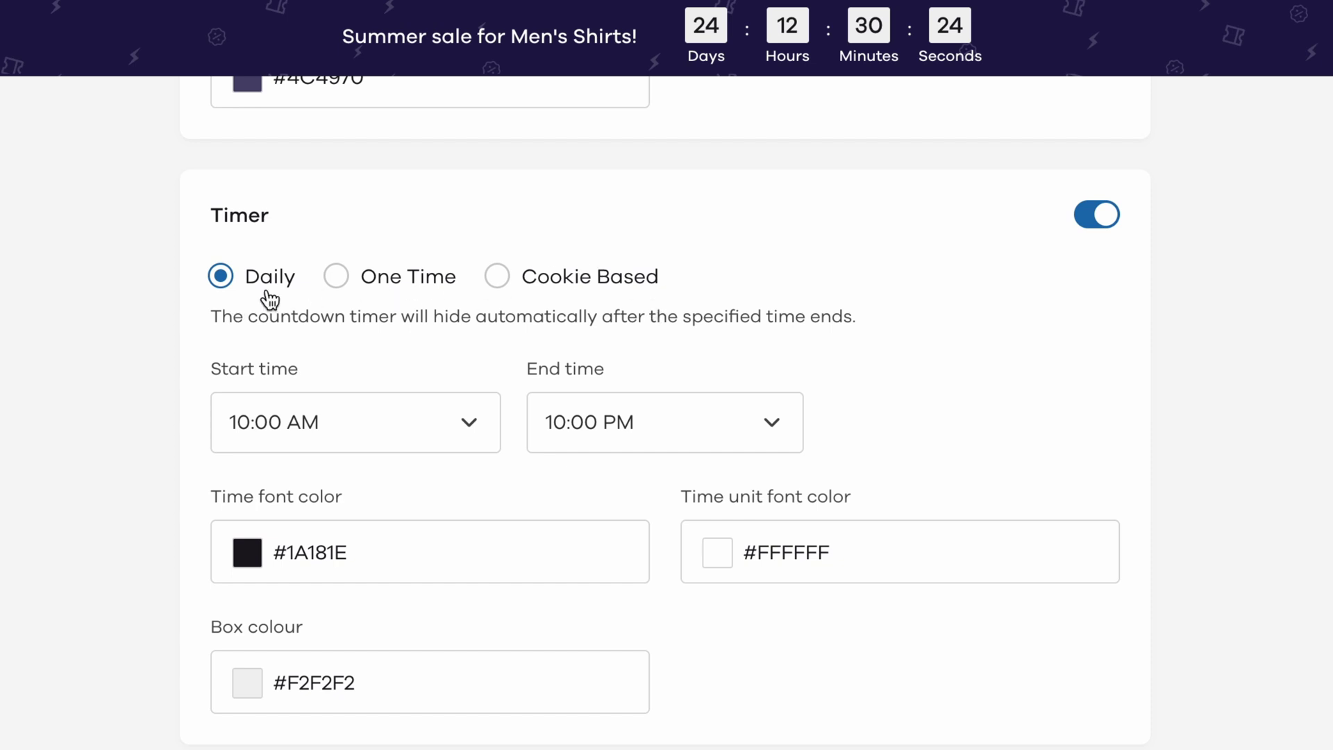
{"action": "left_click", "coordinate": [339, 436]}
{"action": "left_click", "coordinate": [335, 696]}
{"action": "left_click", "coordinate": [625, 434]}
{"action": "left_click", "coordinate": [625, 707]}
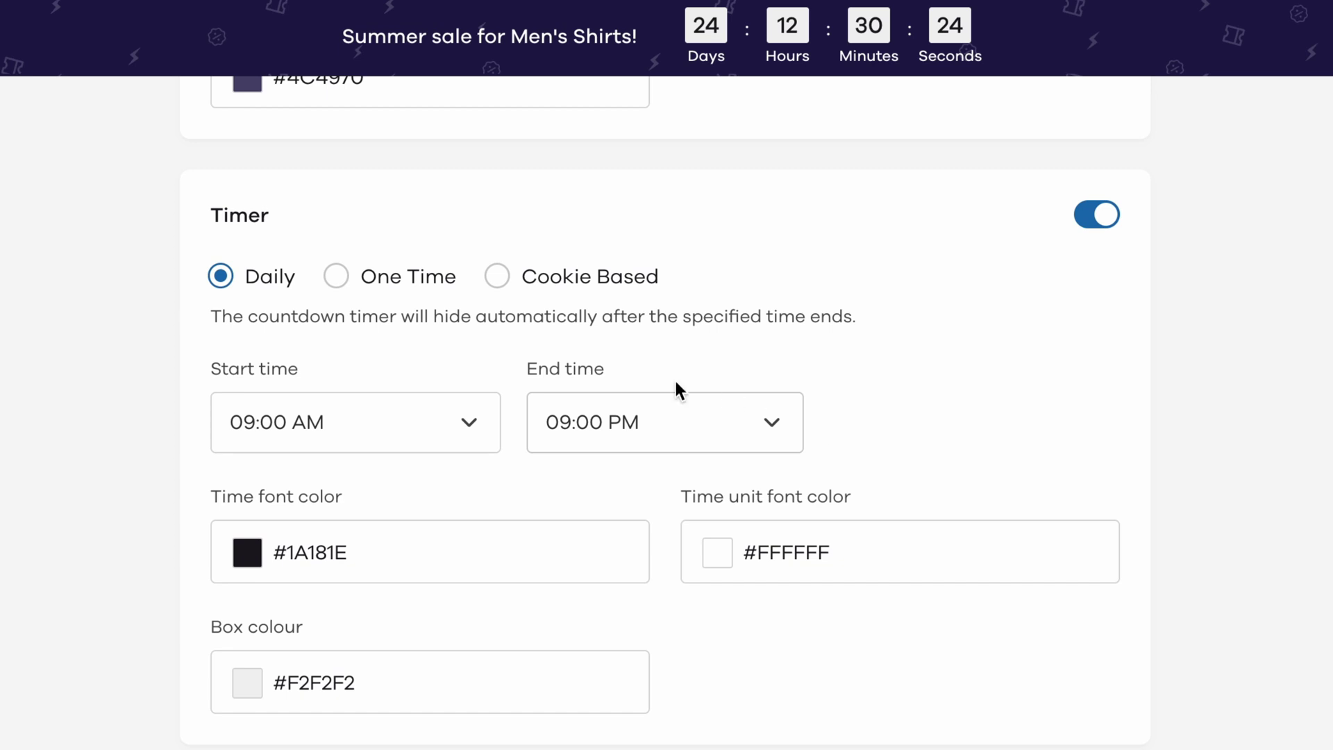
Make the timer a one-time countdown of 5 days, 10 hours, 15 minutes, cookie based
{"action": "left_click", "coordinate": [440, 293]}
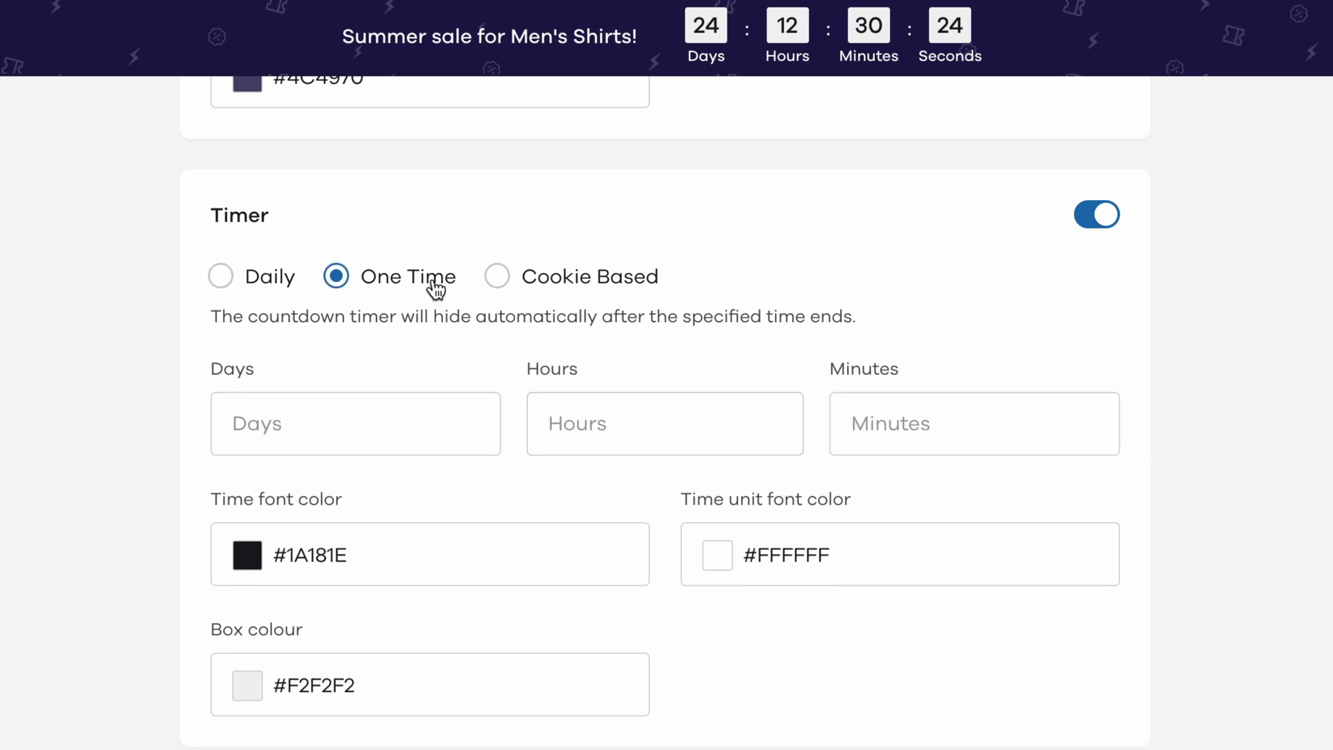
{"action": "left_click", "coordinate": [351, 428]}
{"action": "type", "text": "5"}
{"action": "key", "text": "Tab"}
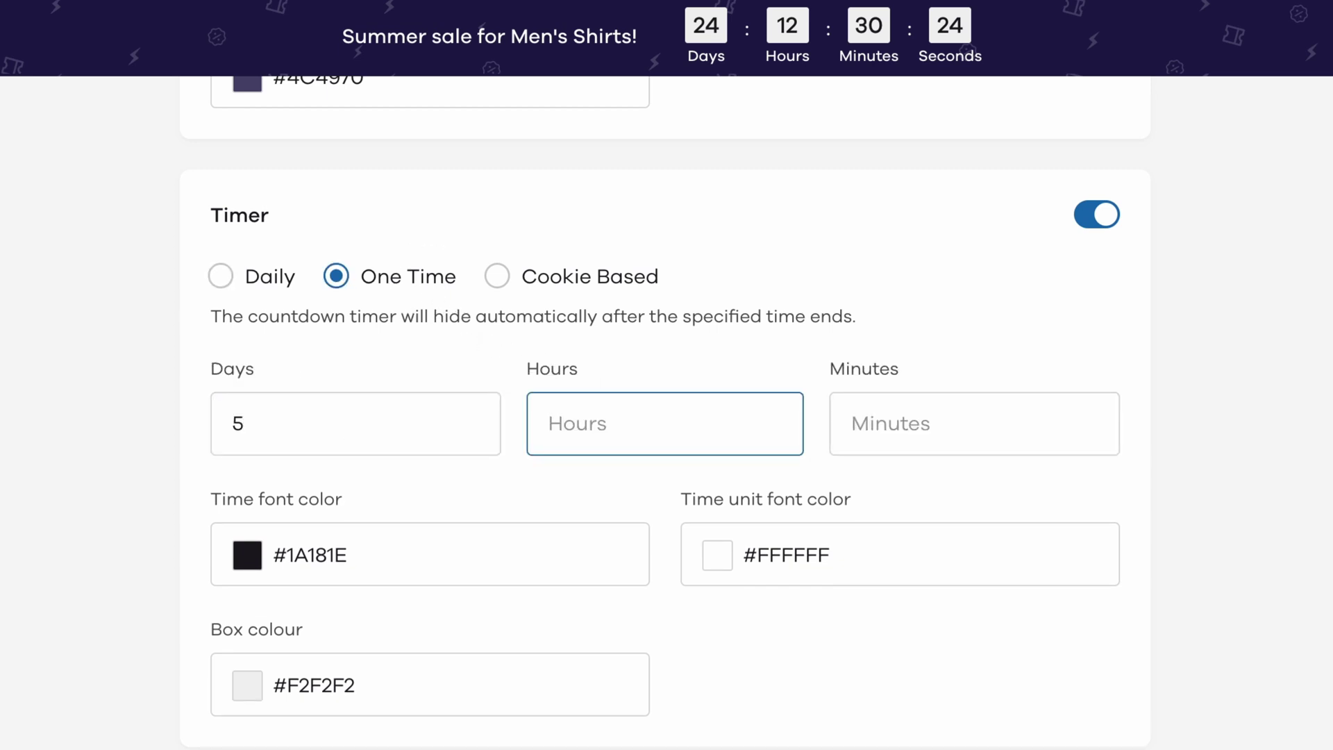
{"action": "type", "text": "10"}
{"action": "key", "text": "Tab"}
{"action": "type", "text": "15"}
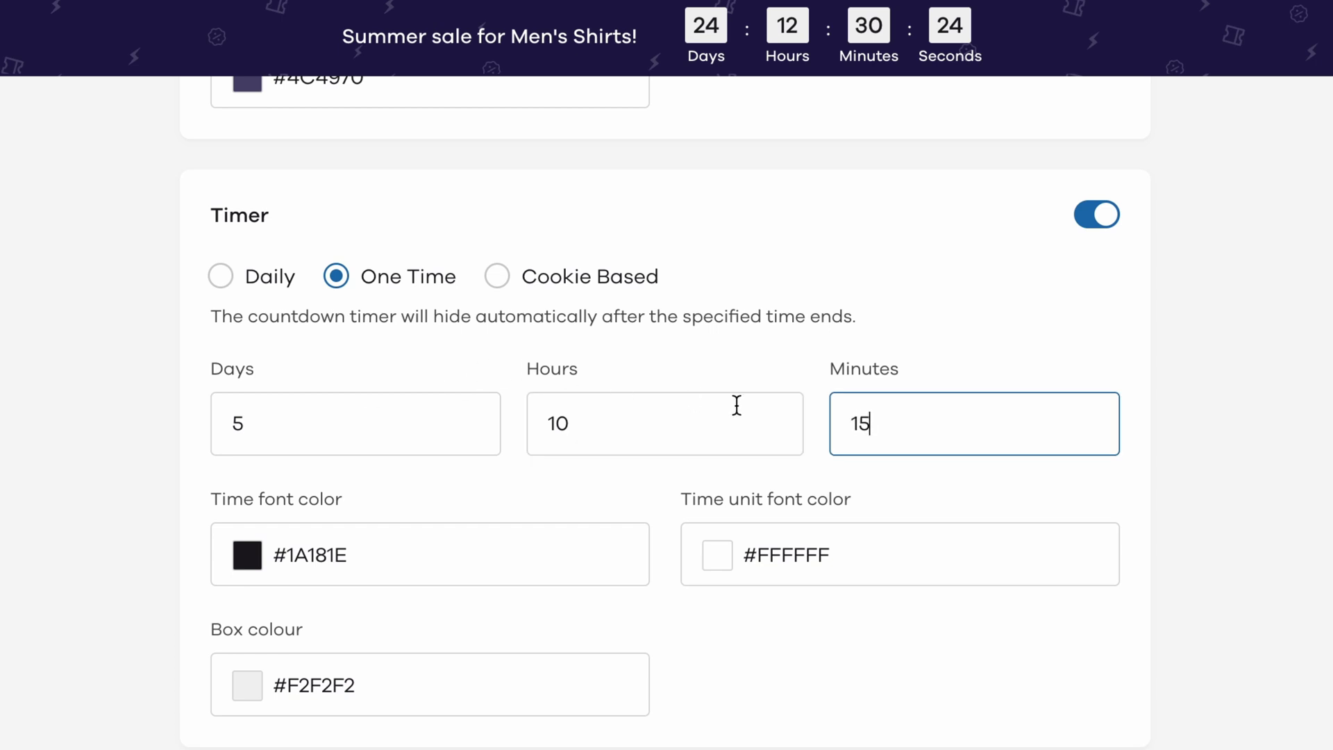
{"action": "left_click", "coordinate": [497, 277]}
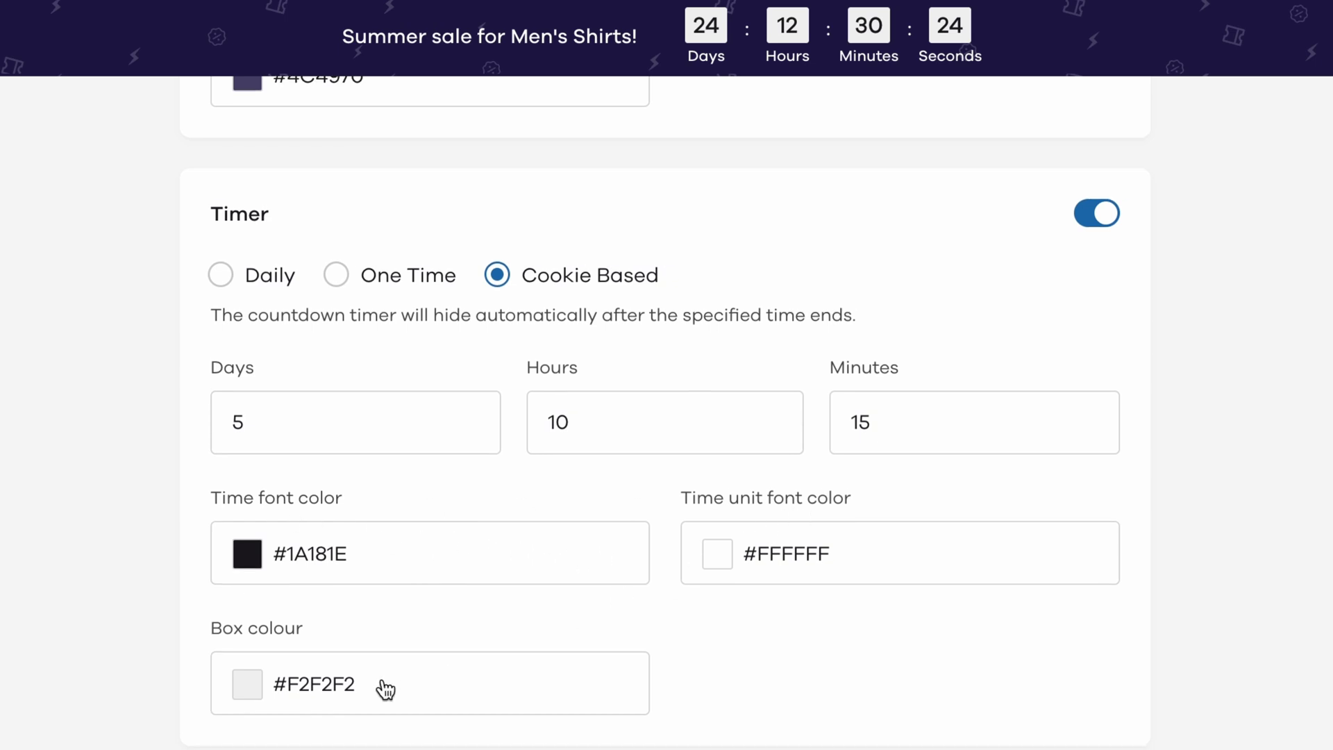
{"action": "scroll", "coordinate": [386, 689], "scroll_direction": "down", "scroll_amount": 1}
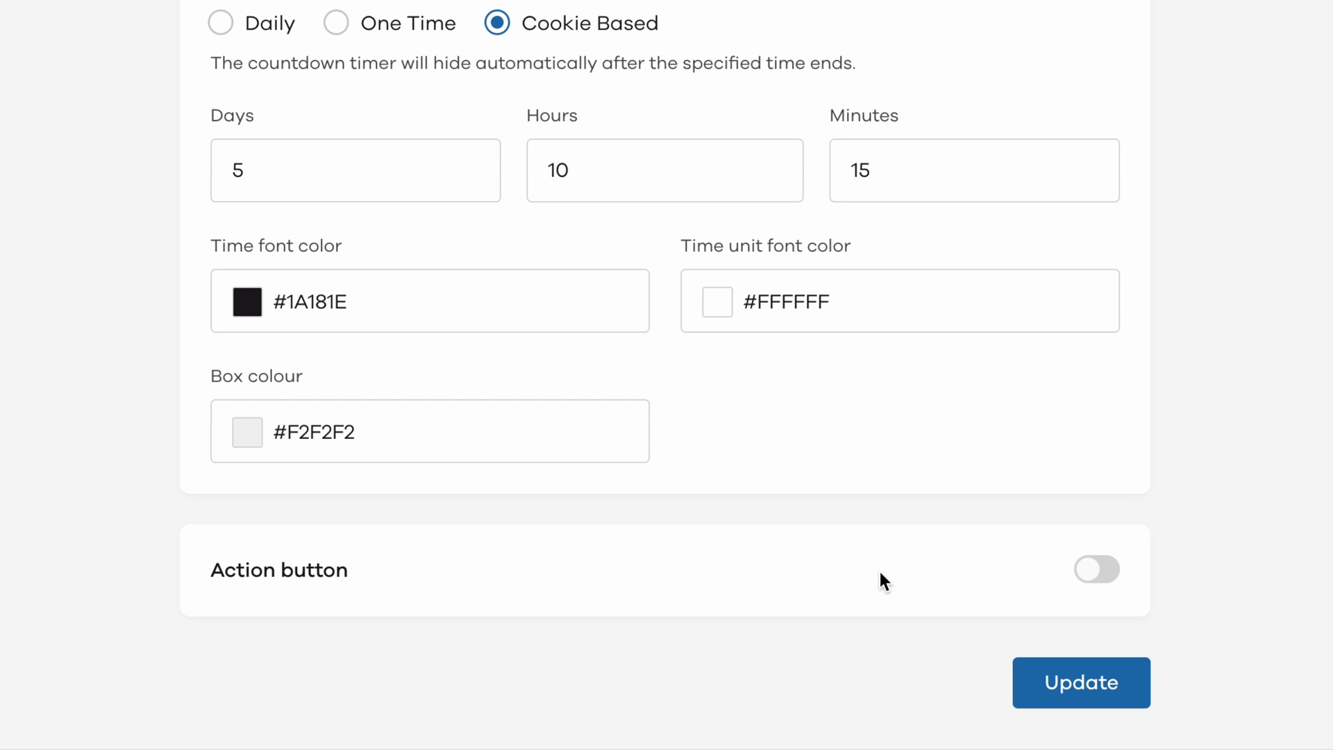
Add an action button with a yellow background and black text
{"action": "left_click", "coordinate": [1104, 574]}
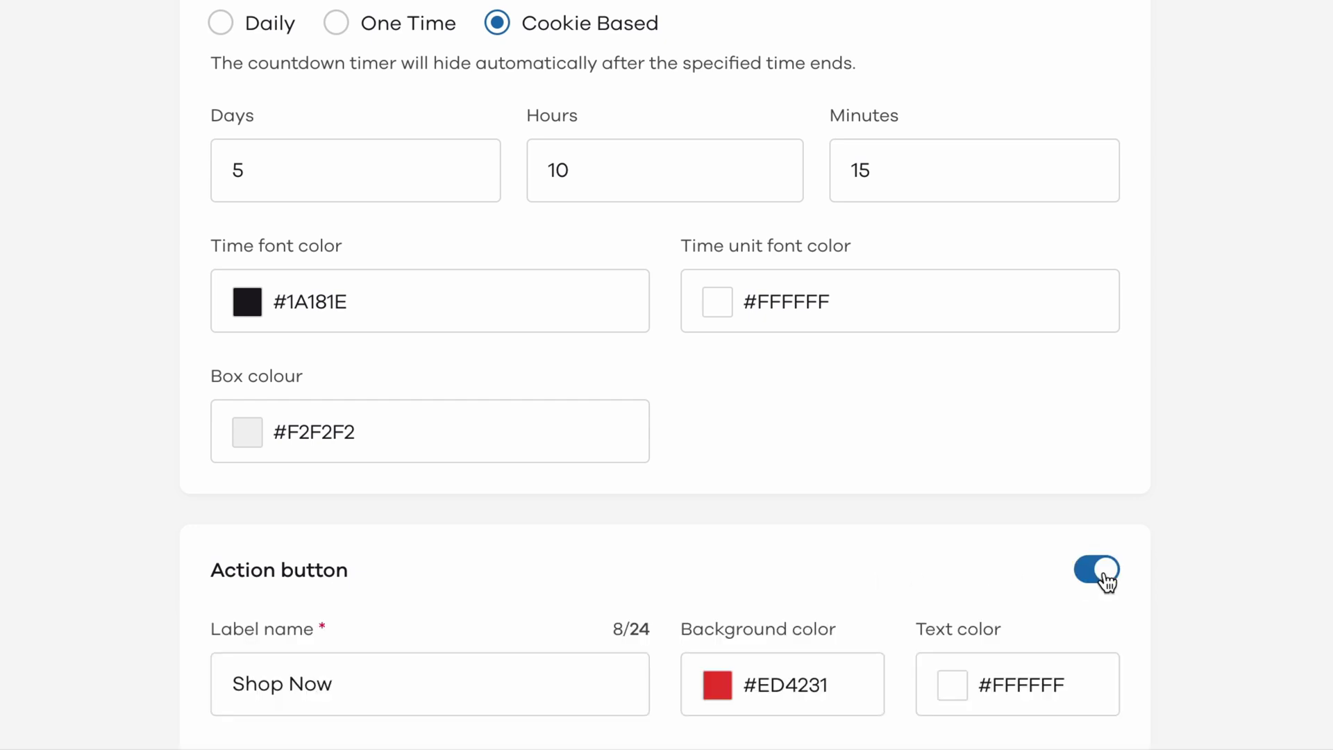
{"action": "scroll", "coordinate": [1243, 527], "scroll_direction": "down", "scroll_amount": 3}
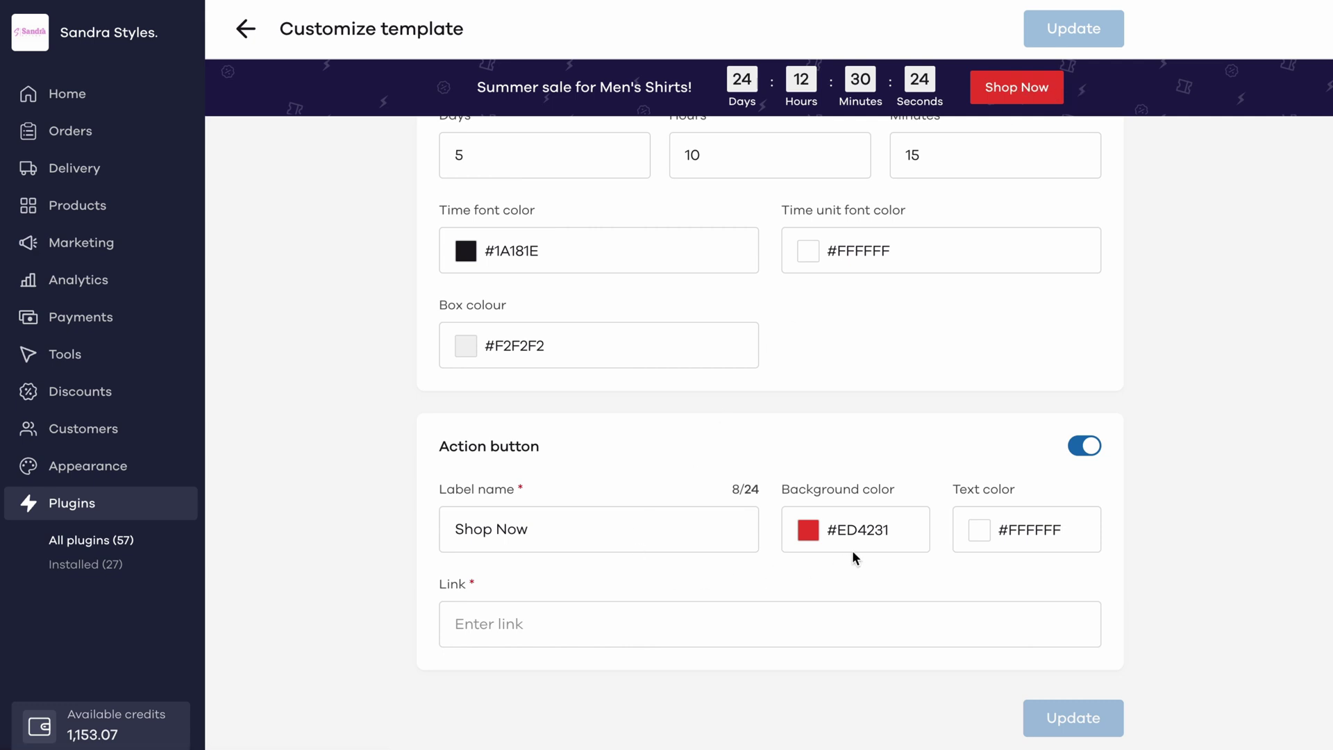
{"action": "left_click", "coordinate": [863, 533]}
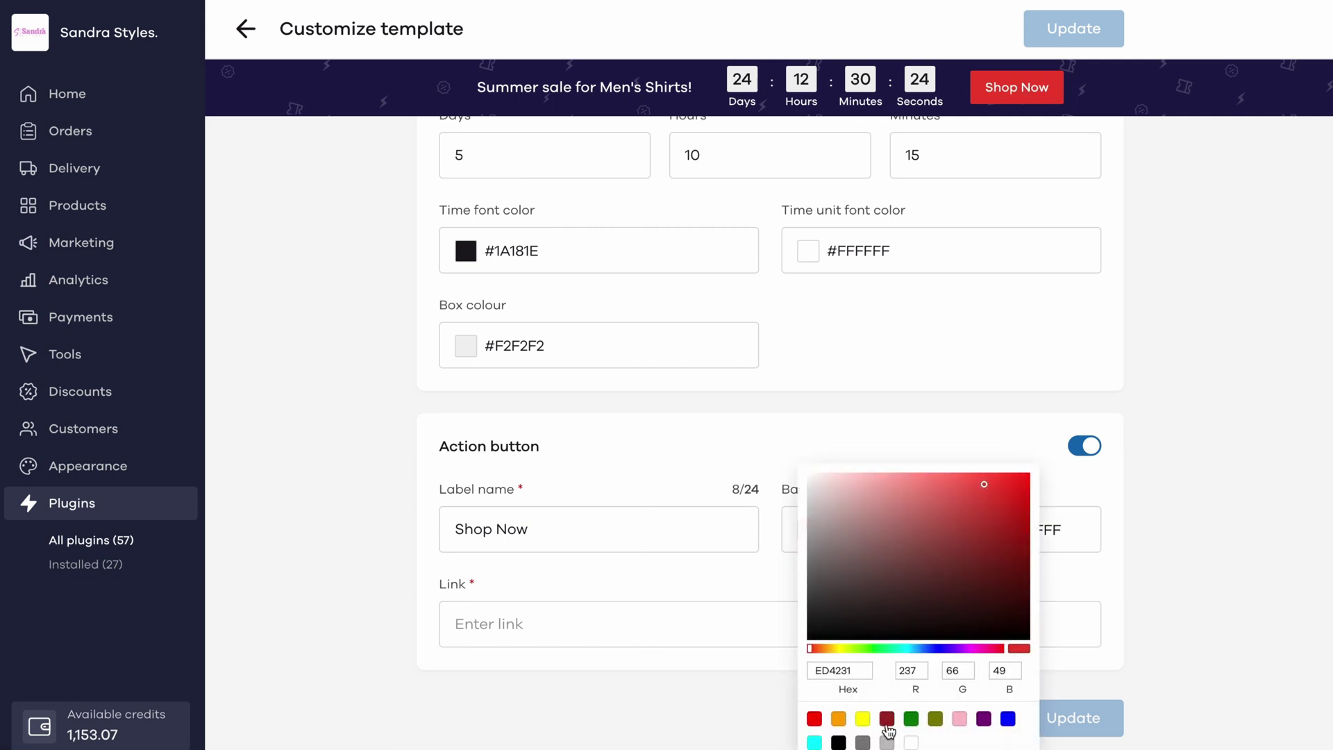
{"action": "left_click", "coordinate": [911, 719]}
{"action": "left_click", "coordinate": [864, 719]}
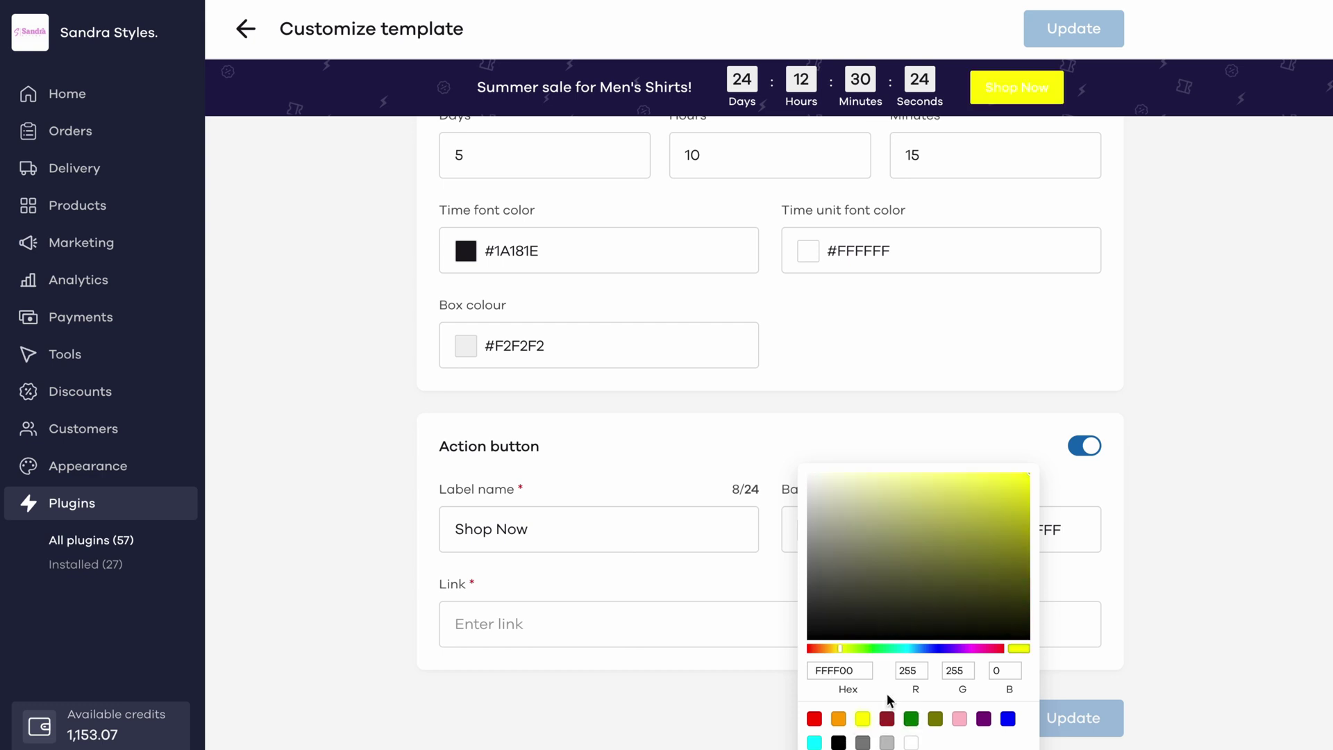
{"action": "left_click", "coordinate": [1081, 527]}
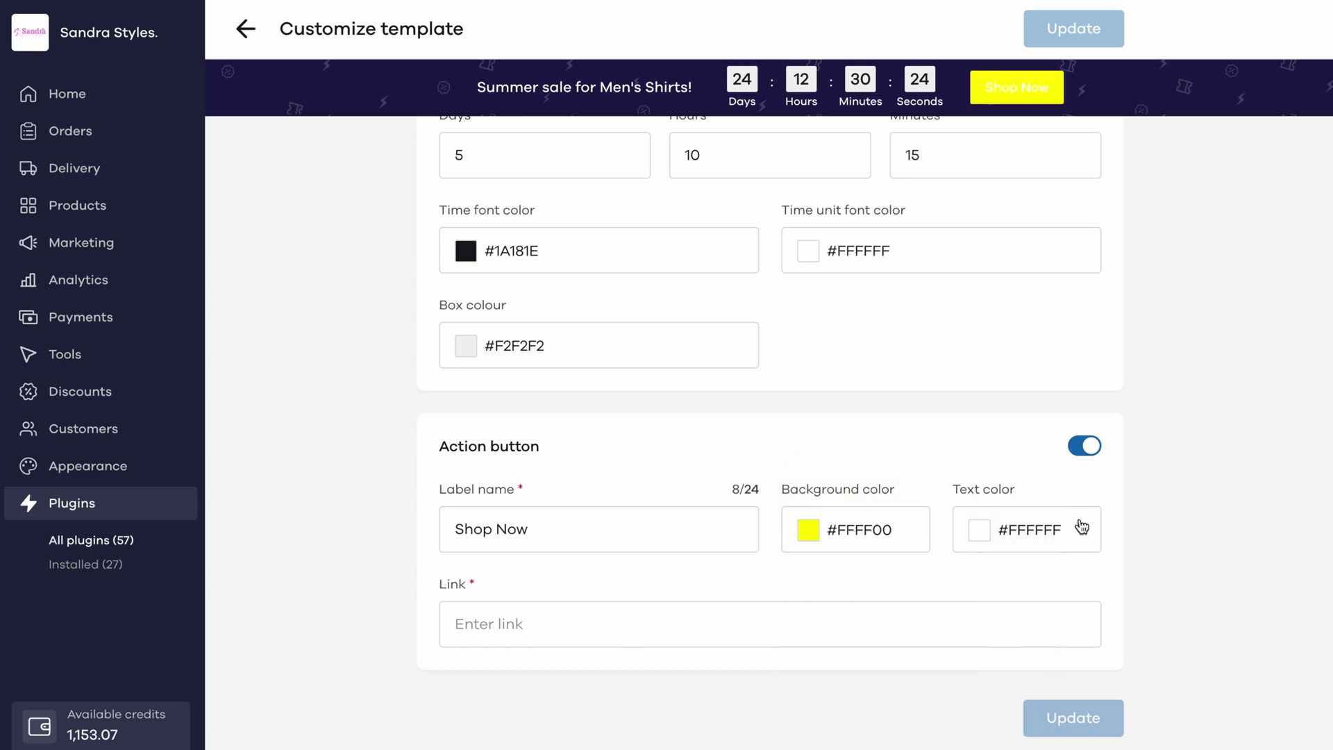
{"action": "left_click", "coordinate": [1081, 528]}
{"action": "left_click", "coordinate": [1010, 742]}
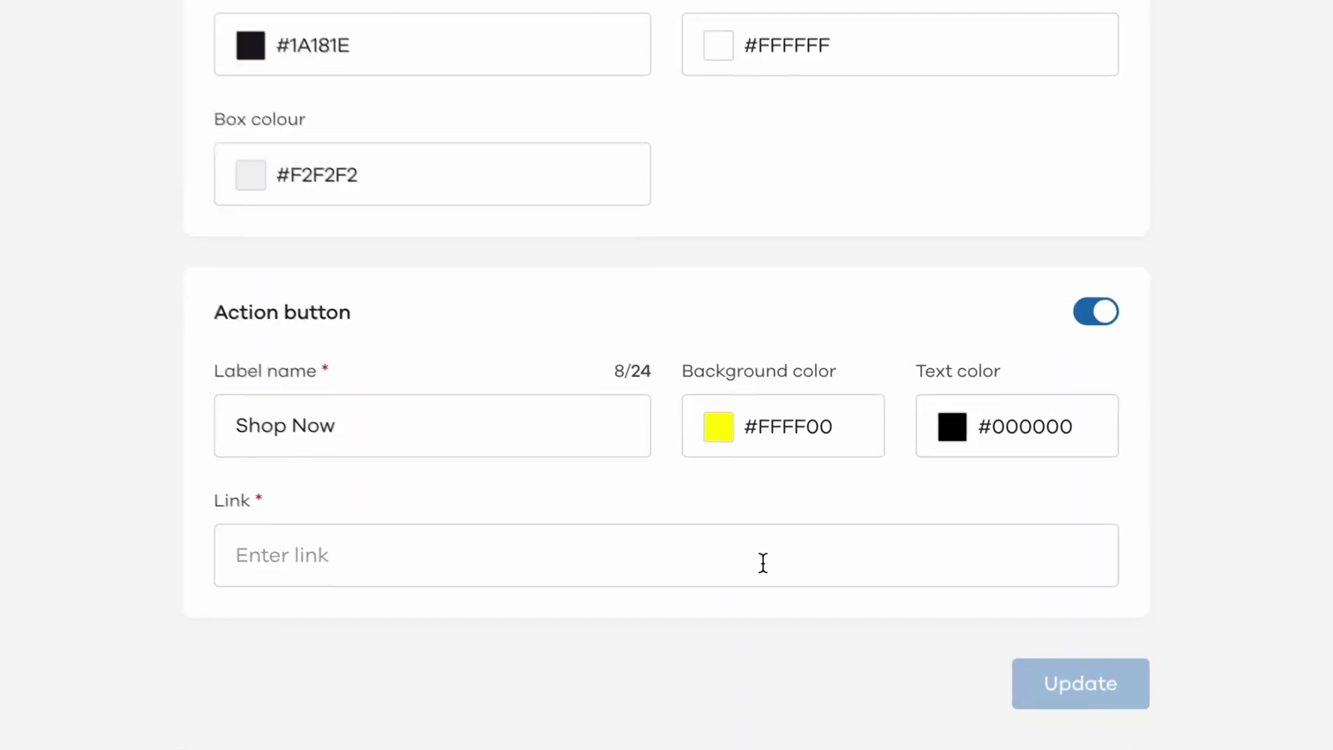
Link the button to the men's shirts category and save the template with Update
{"action": "left_click", "coordinate": [842, 630]}
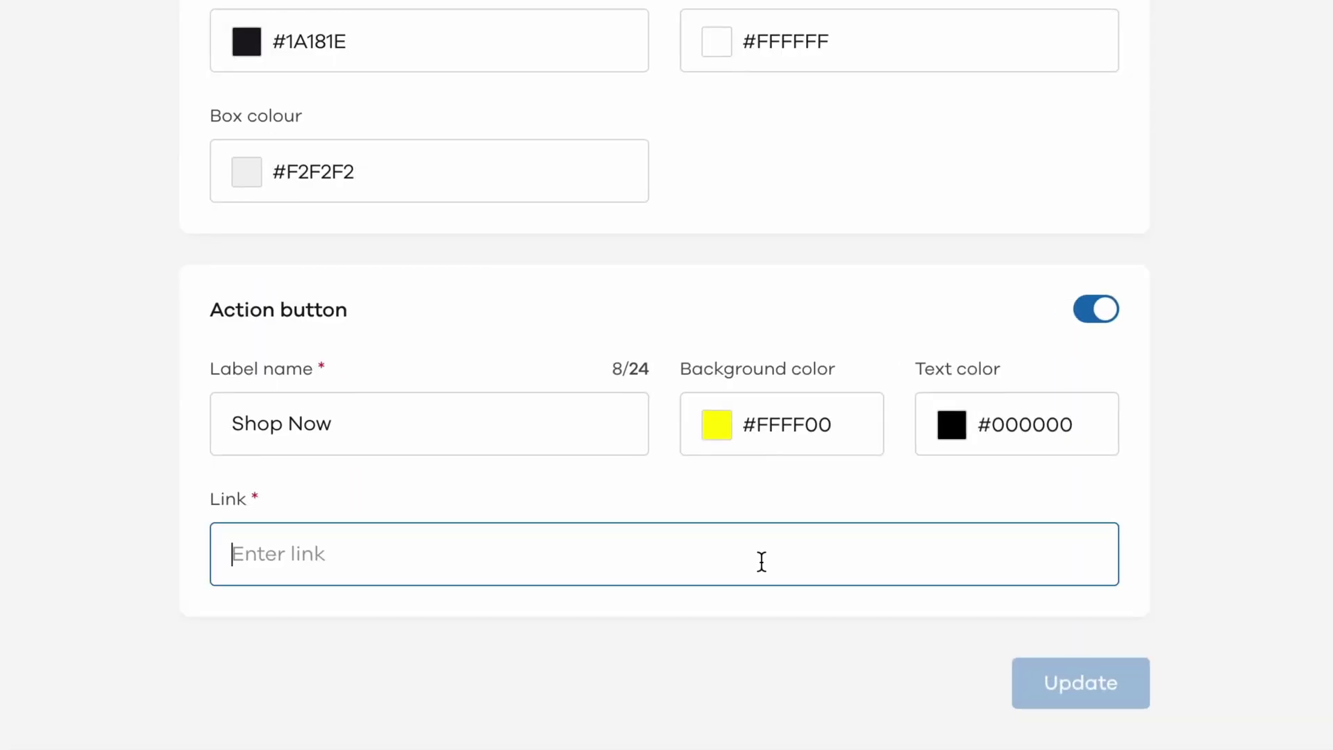
{"action": "type", "text": "https://sandrasells.in/categories/men-s-shirts"}
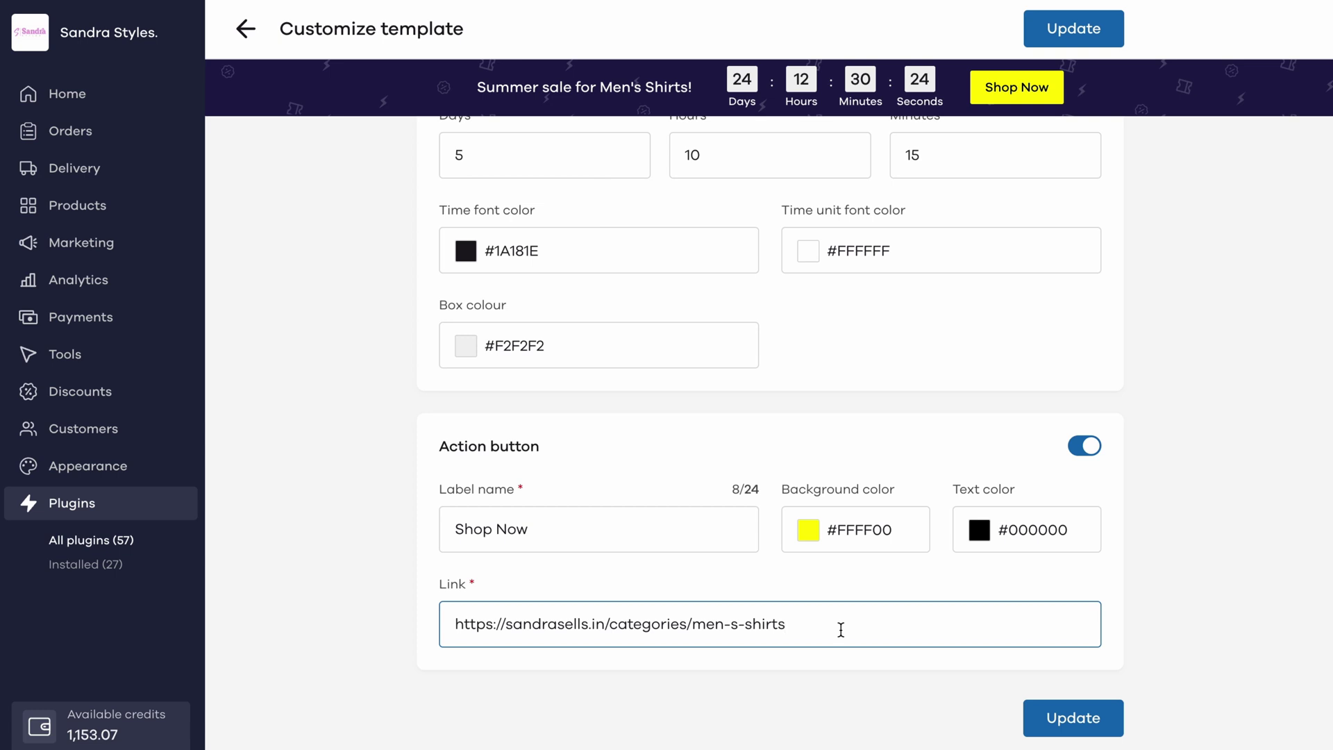
{"action": "left_click", "coordinate": [1073, 718]}
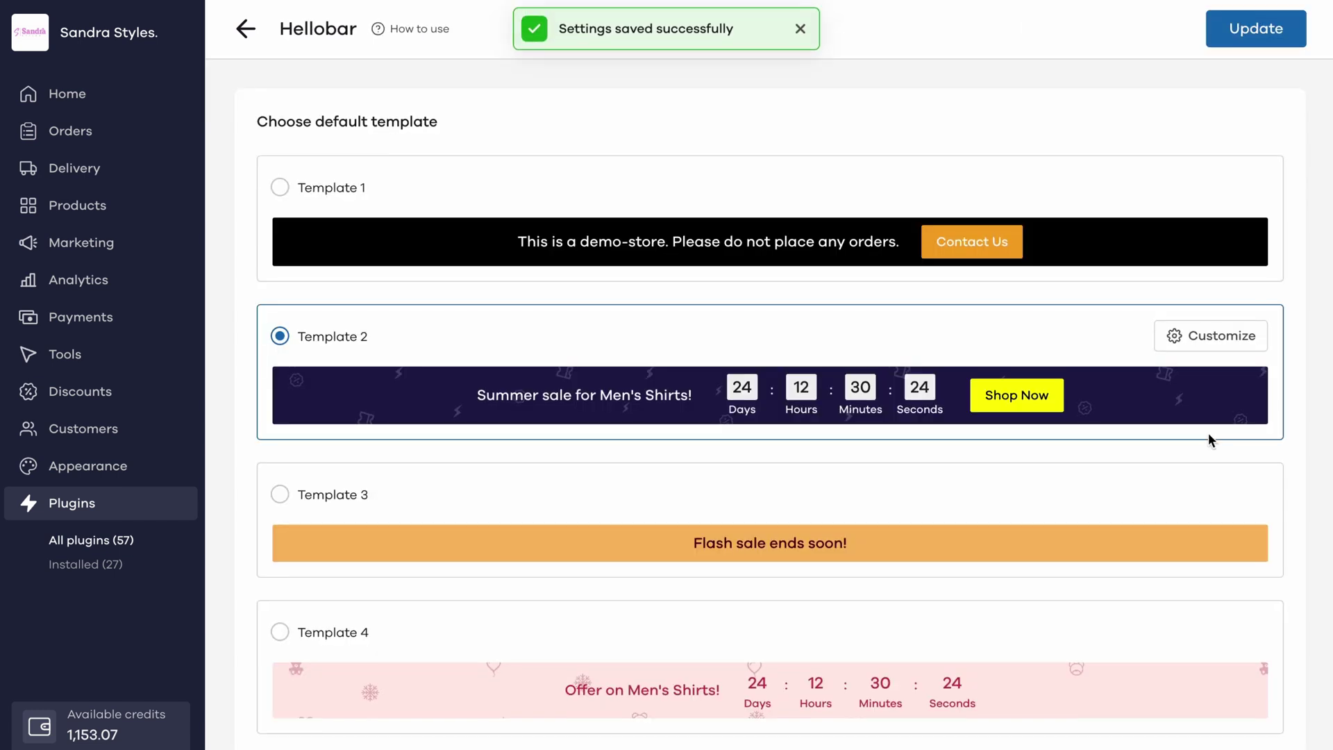
Load sandrasells.in in a new browser tab to view the live storefront
{"action": "key", "text": "super+t"}
{"action": "type", "text": "sandrasells.in"}
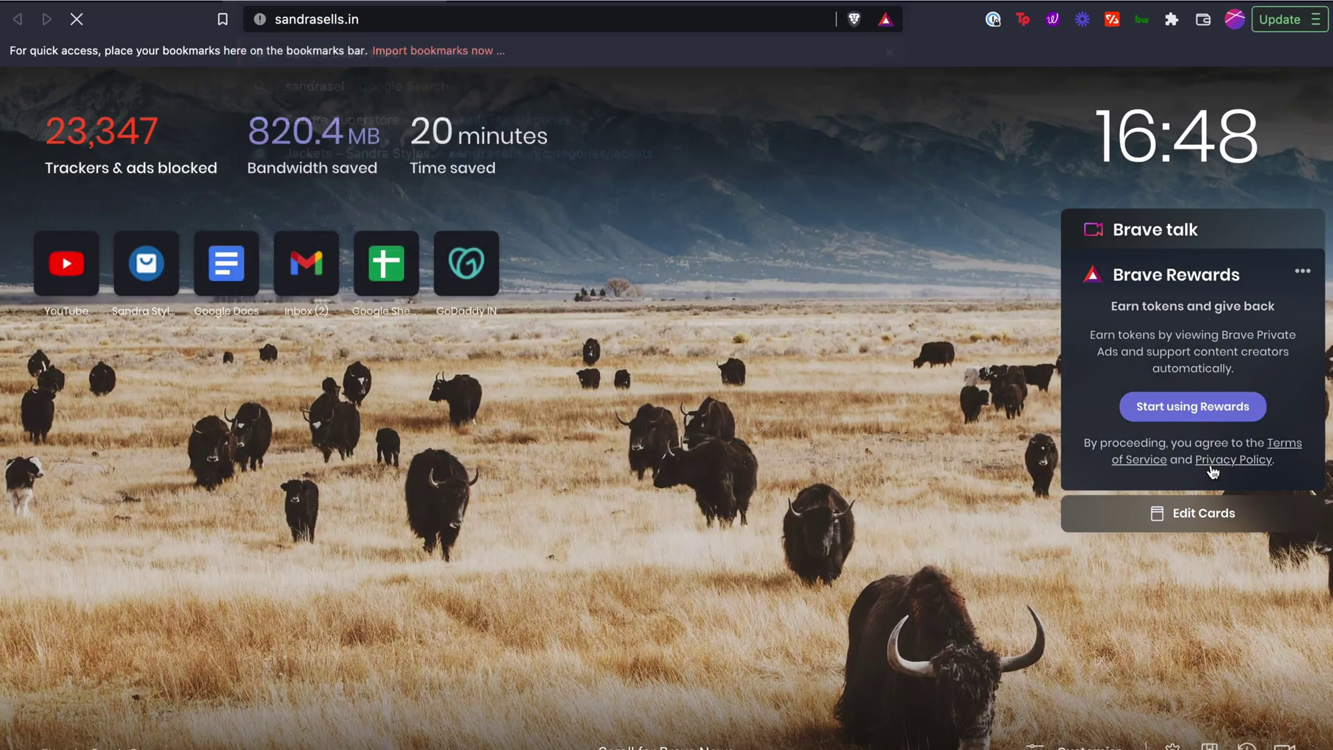
{"action": "key", "text": "Return"}
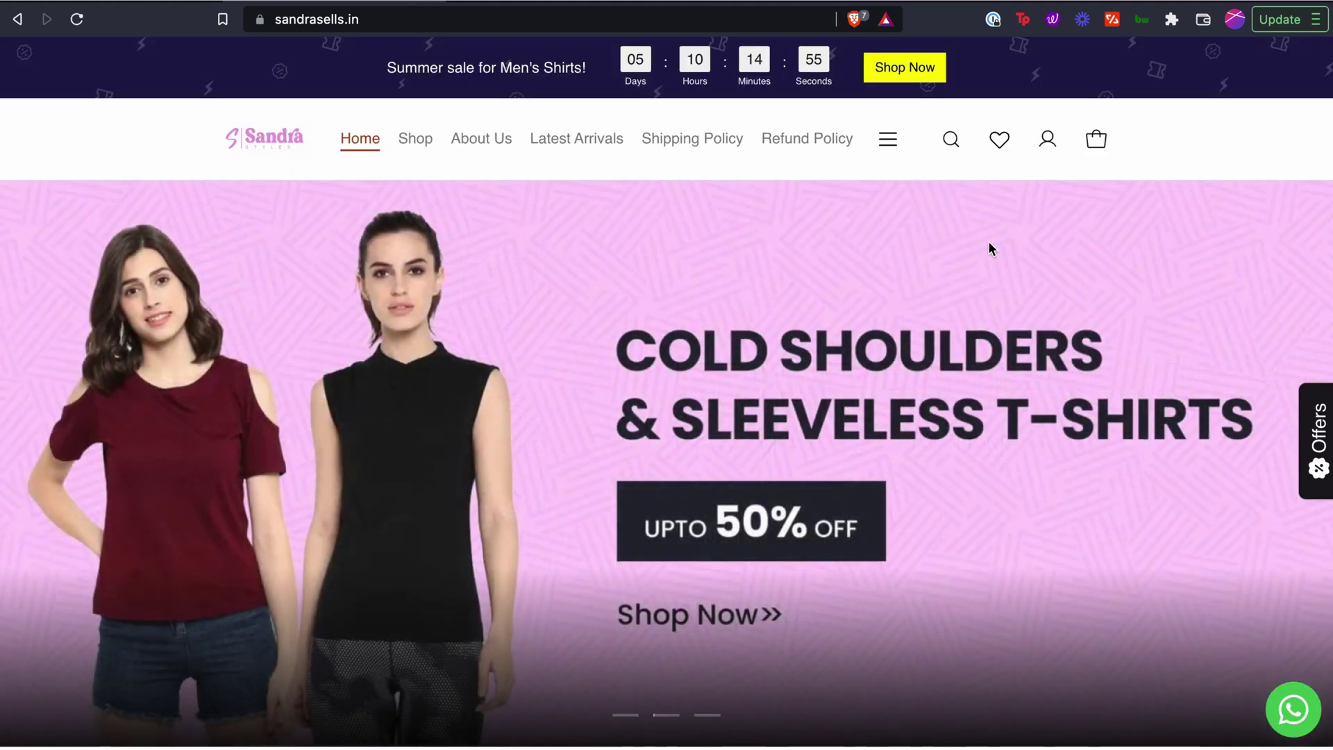